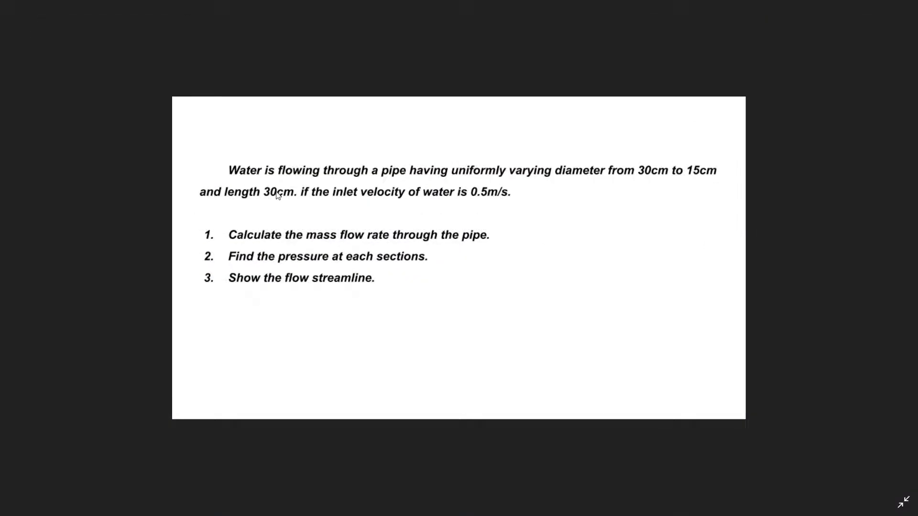
- Switch to Creo Parametric and dimension the horizontal length of the pipe profile as 300
key("alt+Tab")
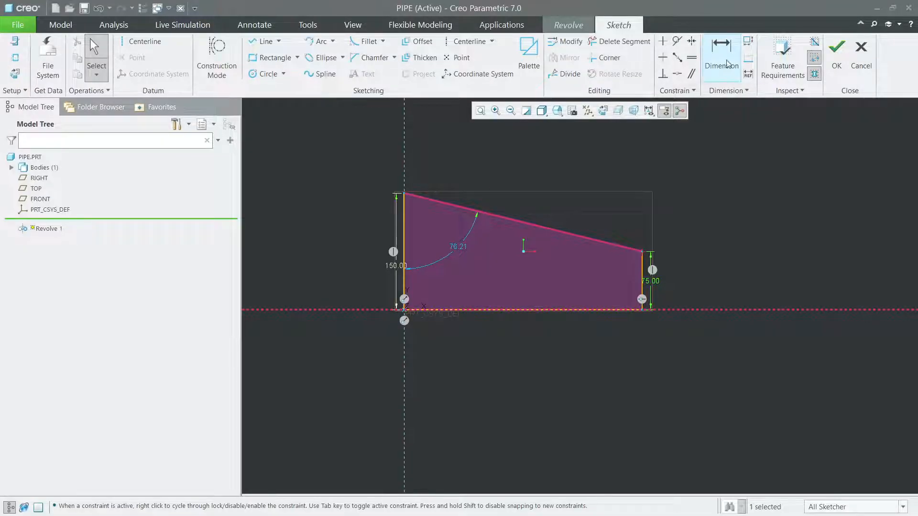
left_click(722, 55)
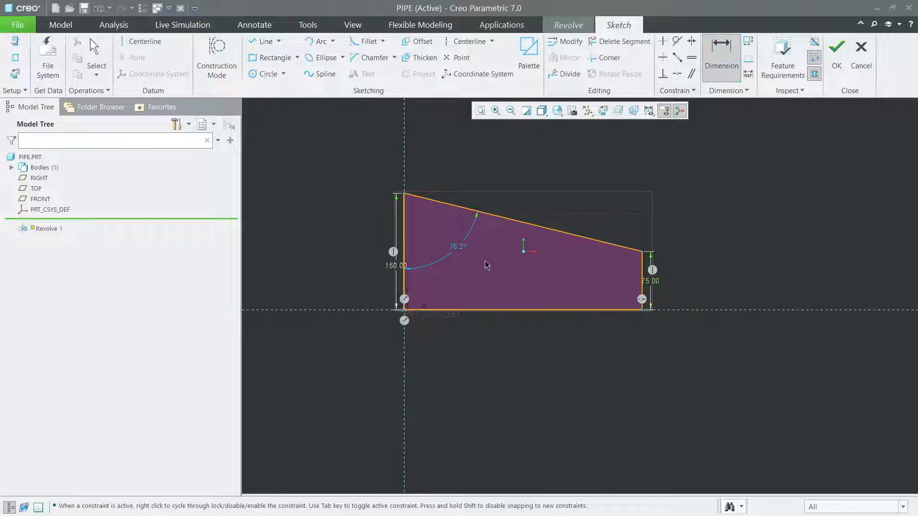
middle_click(527, 363)
type("300")
key("Return")
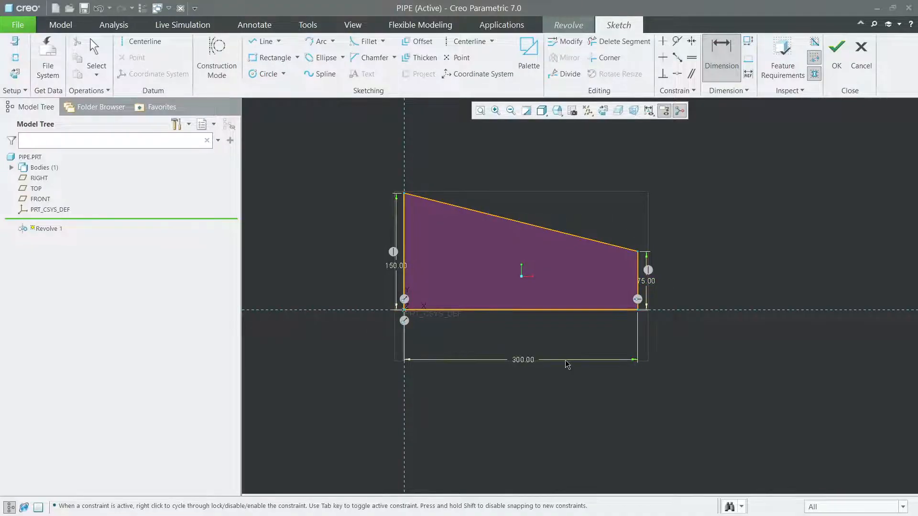
- Add a horizontal axis centerline along the profile's base and revolve the profile 360° around it as a solid
left_click(141, 41)
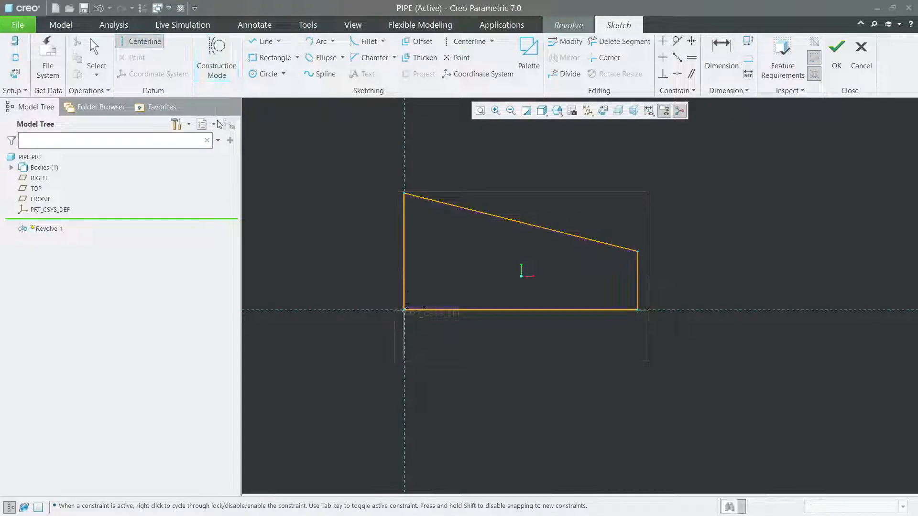
left_click(312, 310)
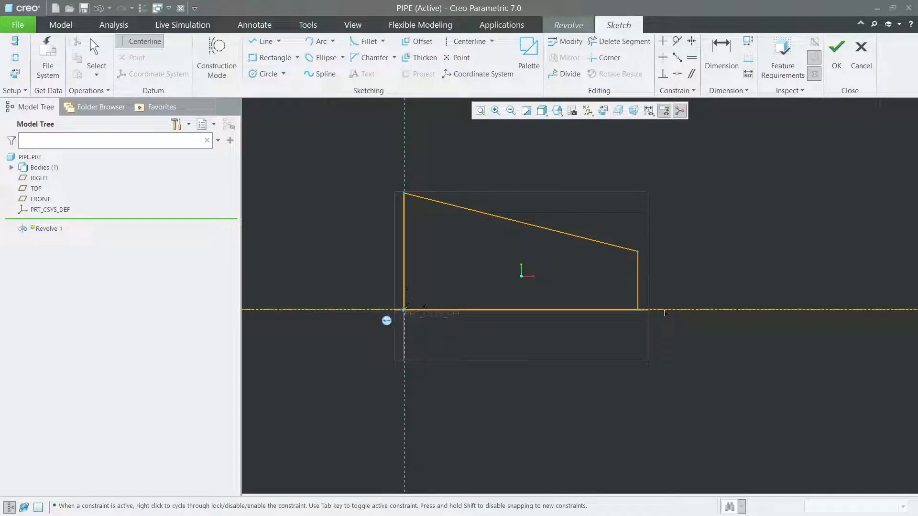
middle_click(679, 297)
left_click(836, 53)
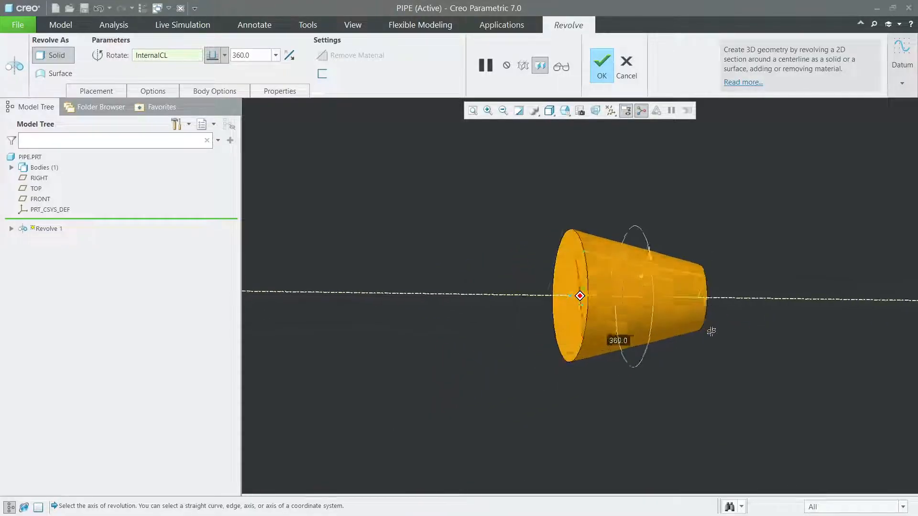
left_click(601, 65)
- Start a shell on the revolved cone, removing both the large and small circular end faces
middle_click_drag(631, 191, 823, 319)
middle_click_drag(814, 285, 752, 304, "shift")
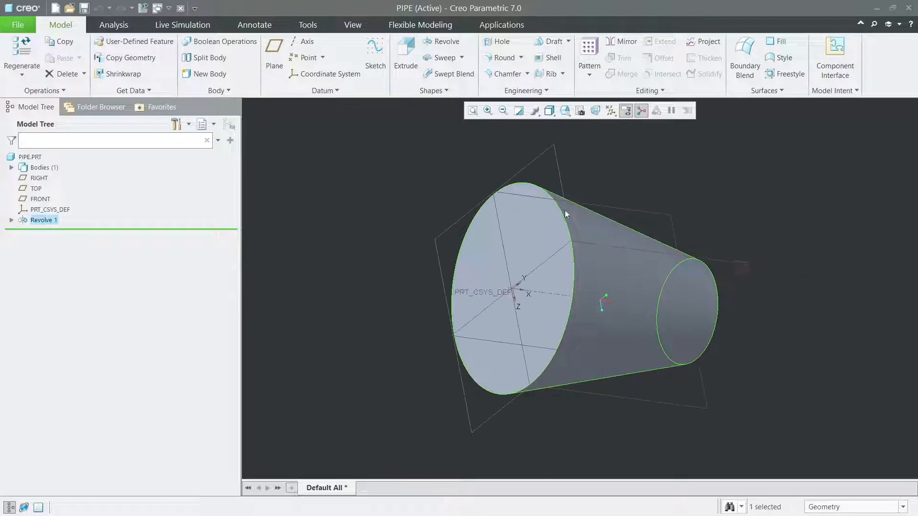
left_click(553, 58)
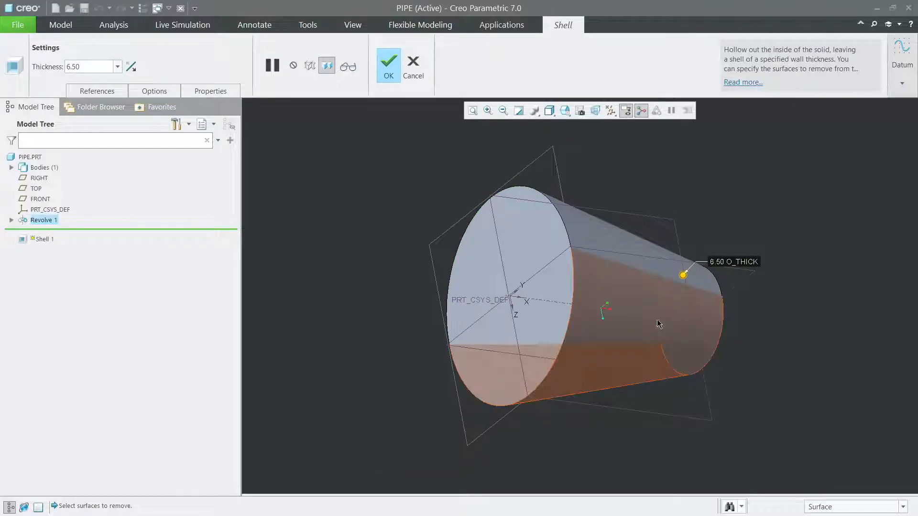
left_click(523, 245)
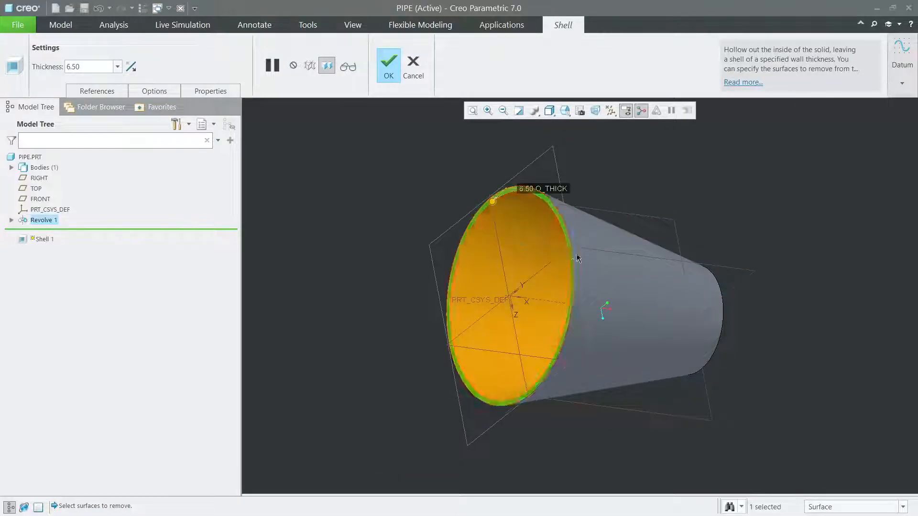
middle_click_drag(707, 229, 713, 205)
middle_click_drag(760, 248, 637, 297)
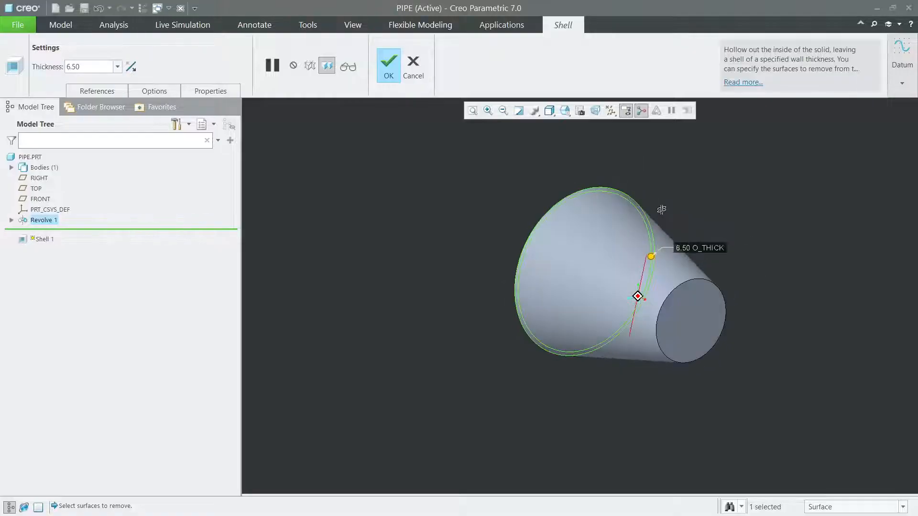
left_click(679, 300, "ctrl")
middle_click_drag(682, 237, 746, 225)
scroll(774, 267, "down", 3)
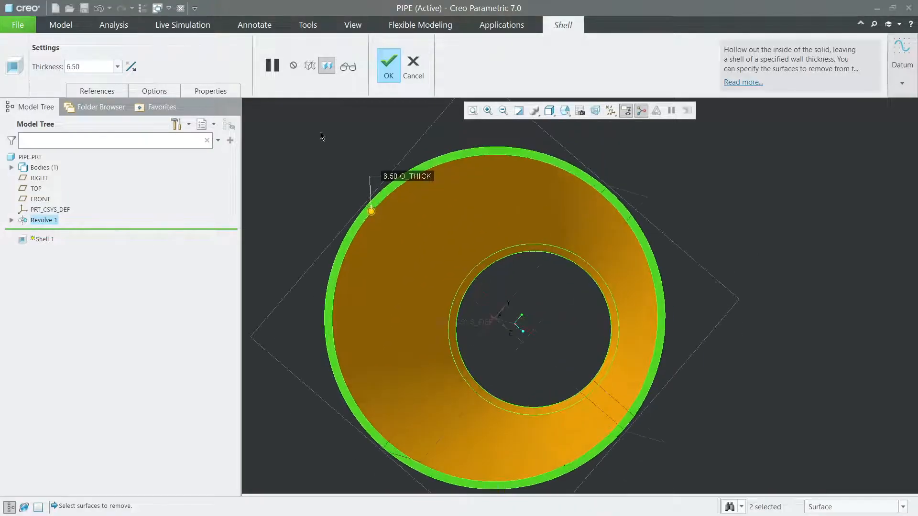
- Set the shell's wall thickness to 5
double_click(91, 65)
type("5")
key("Return")
middle_click_drag(802, 268, 756, 241)
scroll(307, 282, "down", 3)
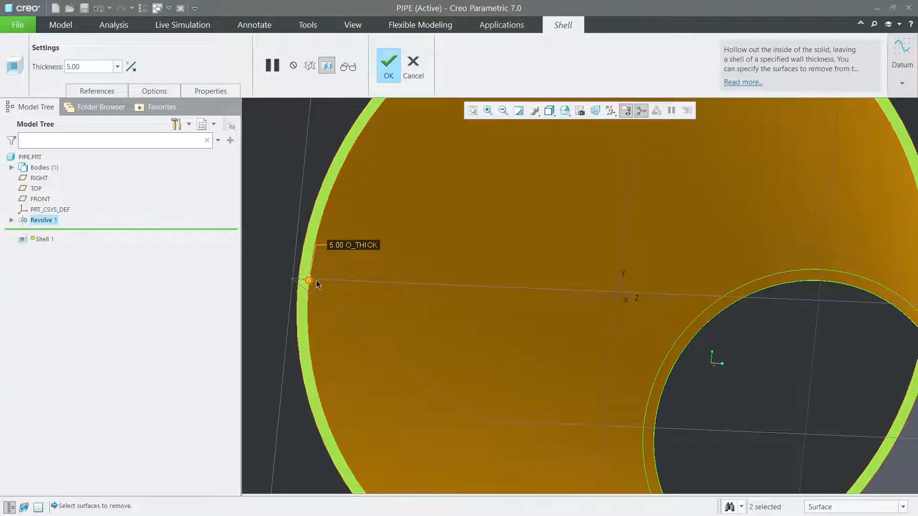
scroll(628, 346, "down", 5)
middle_click_drag(652, 349, 597, 363)
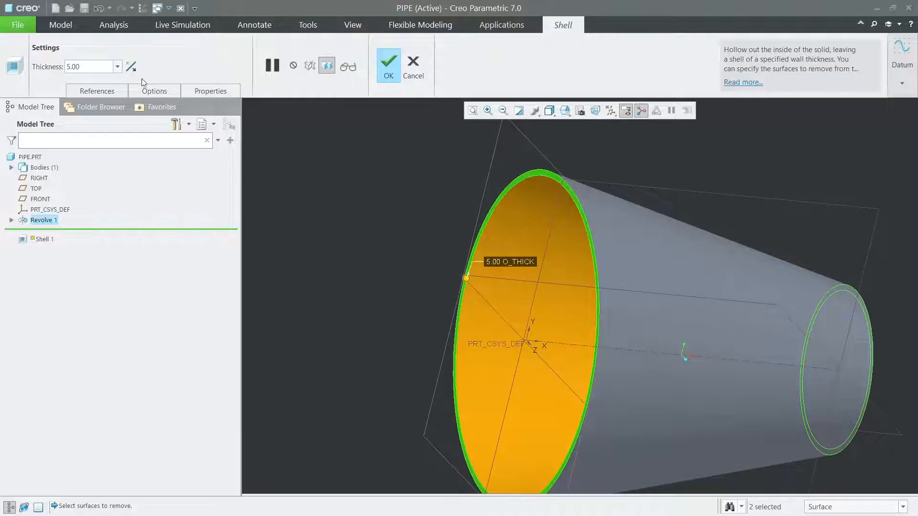
- Flip the shell's thickness direction to the outside of the cone and complete the shell
middle_click_drag(488, 265, 586, 294)
scroll(464, 287, "up", 4)
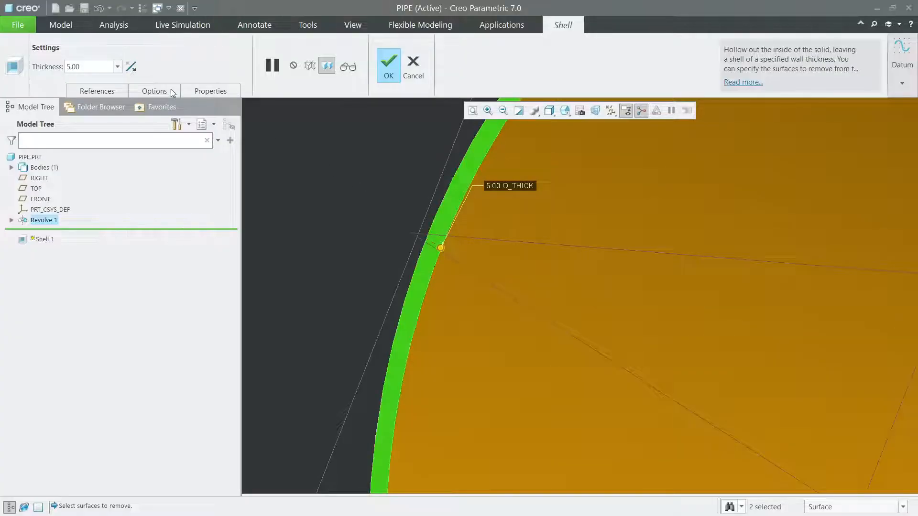
left_click(131, 67)
scroll(528, 305, "down", 5)
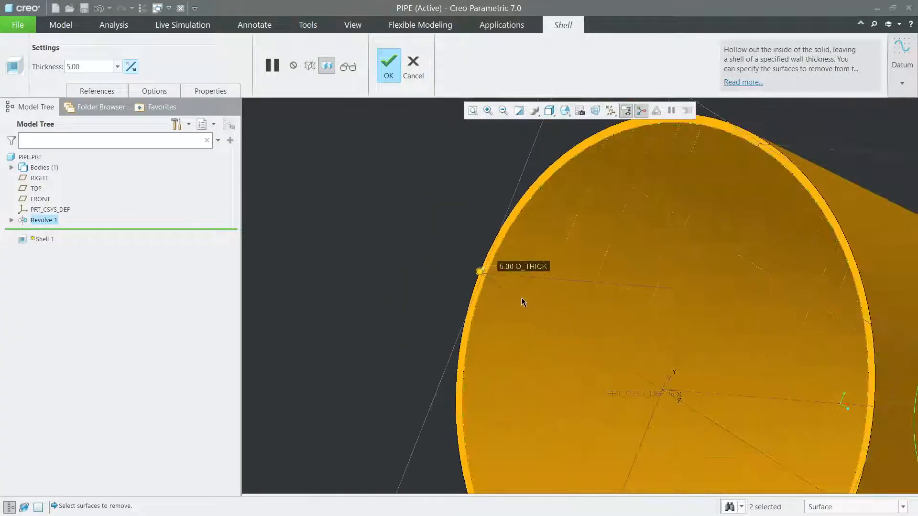
middle_click_drag(739, 253, 780, 302)
left_click(390, 61)
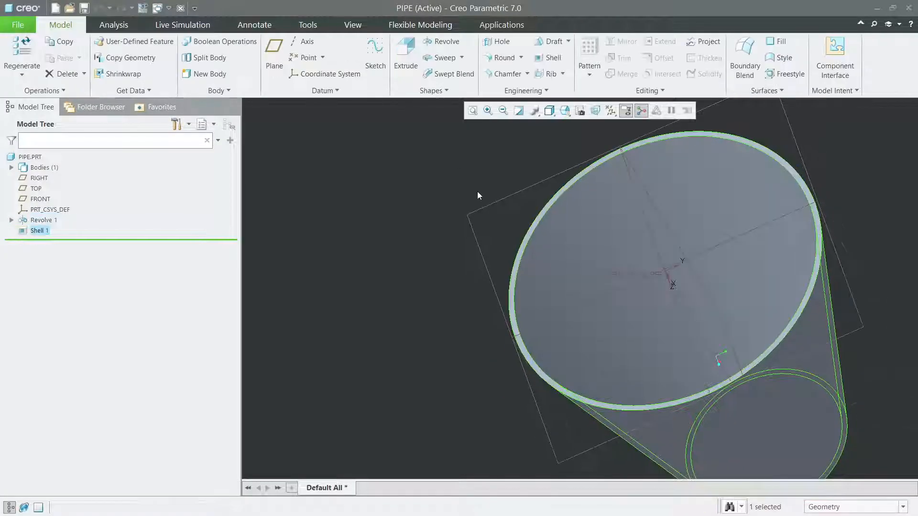
key("ctrl+d")
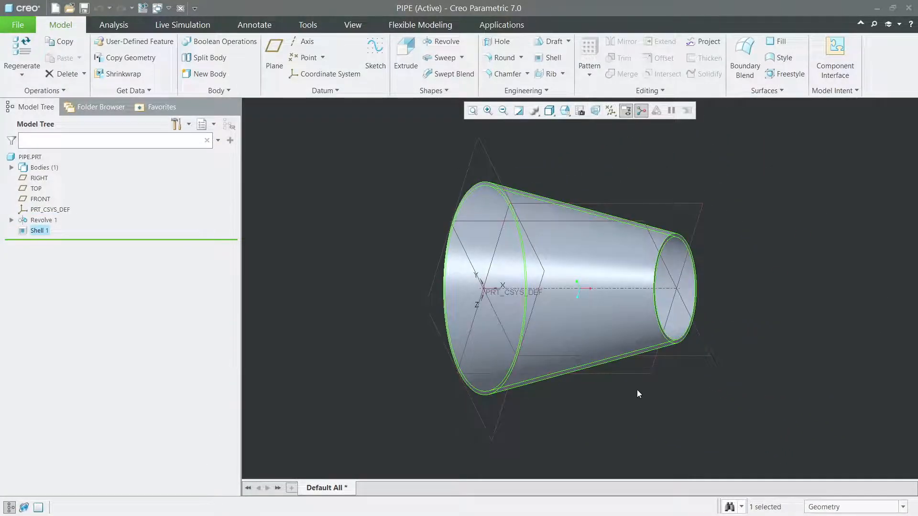
middle_click_drag(734, 325, 789, 308)
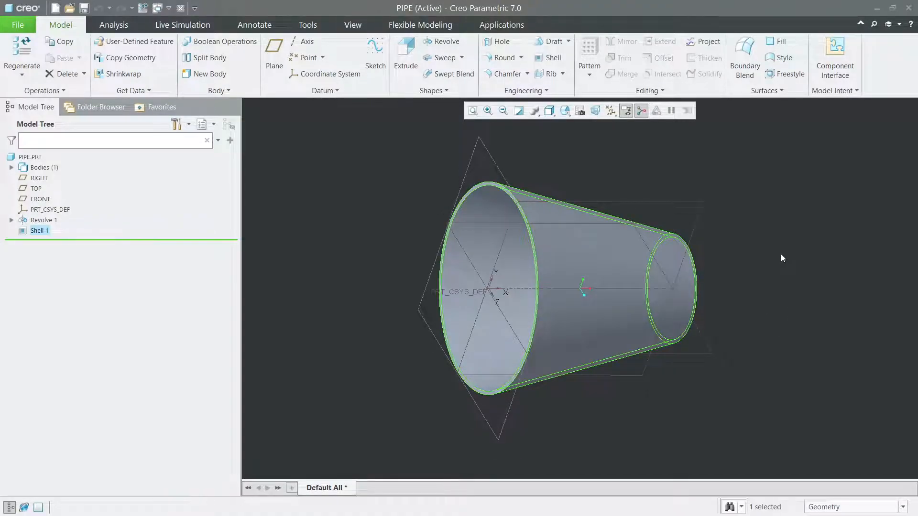
- Open the Flow Analysis application and start a wizard project named pipe_flow
left_click(499, 27)
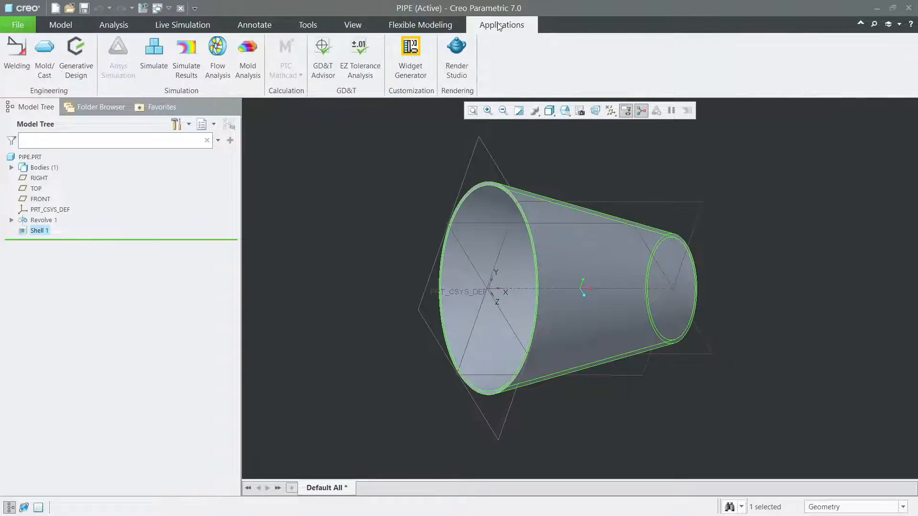
left_click(218, 75)
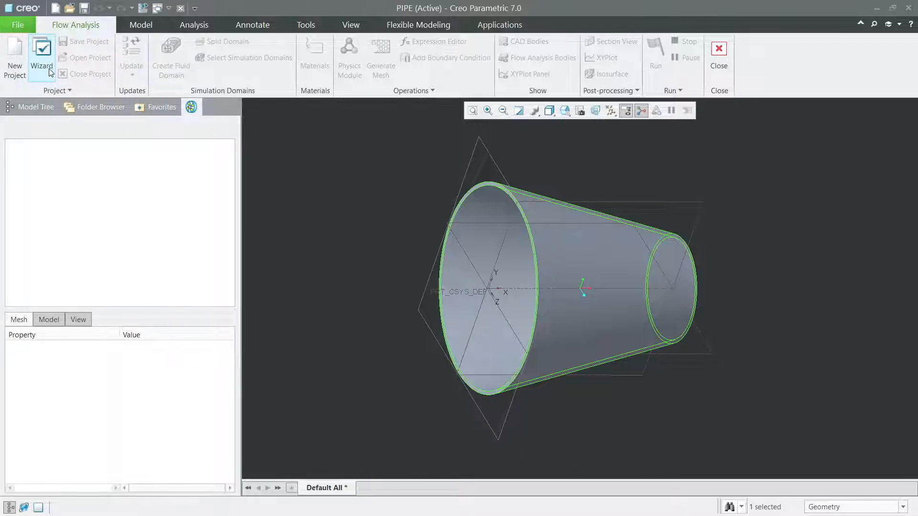
left_click(48, 70)
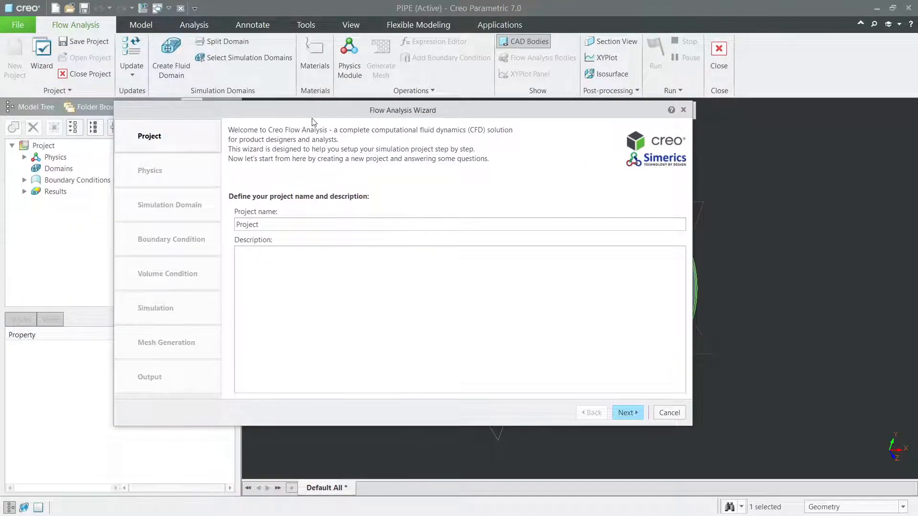
double_click(271, 225)
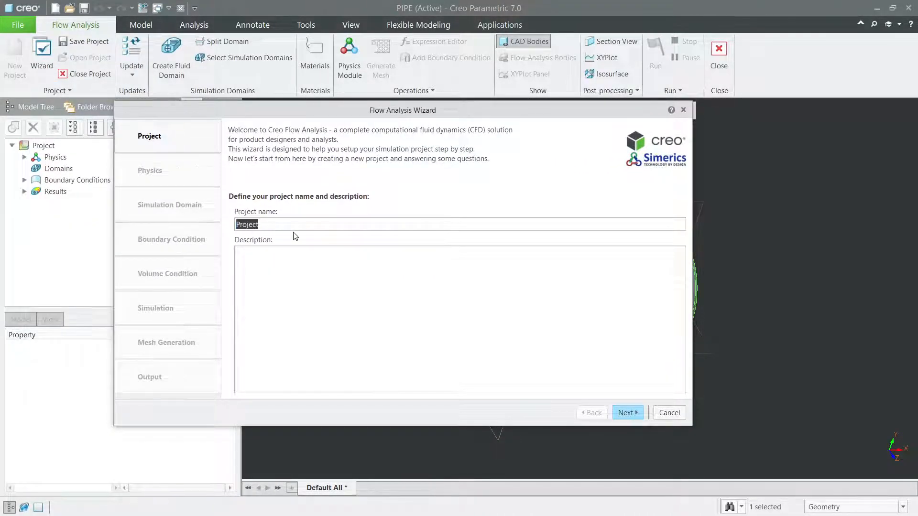
type("pip")
left_click(630, 412)
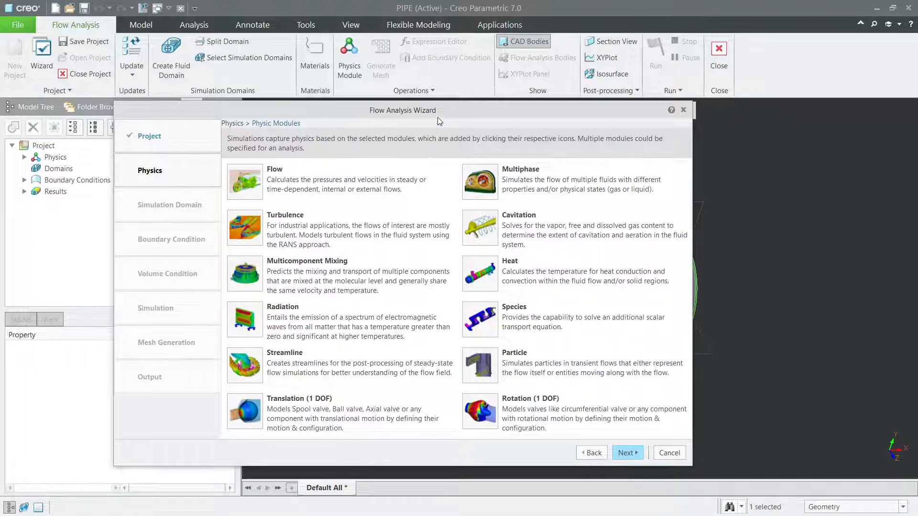
- Add the Flow, Turbulence and Streamline physics modules to the project and proceed to the gravitation settings
left_click_drag(437, 119, 494, 109)
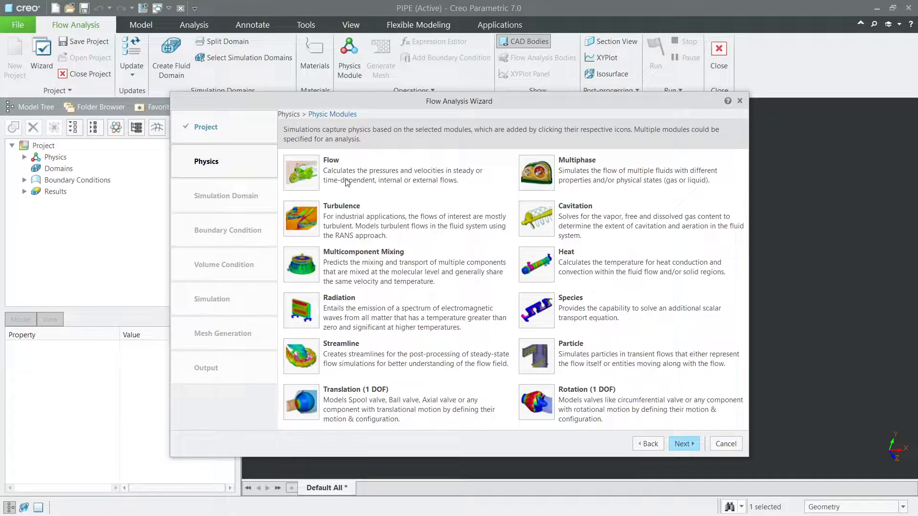
left_click(301, 173)
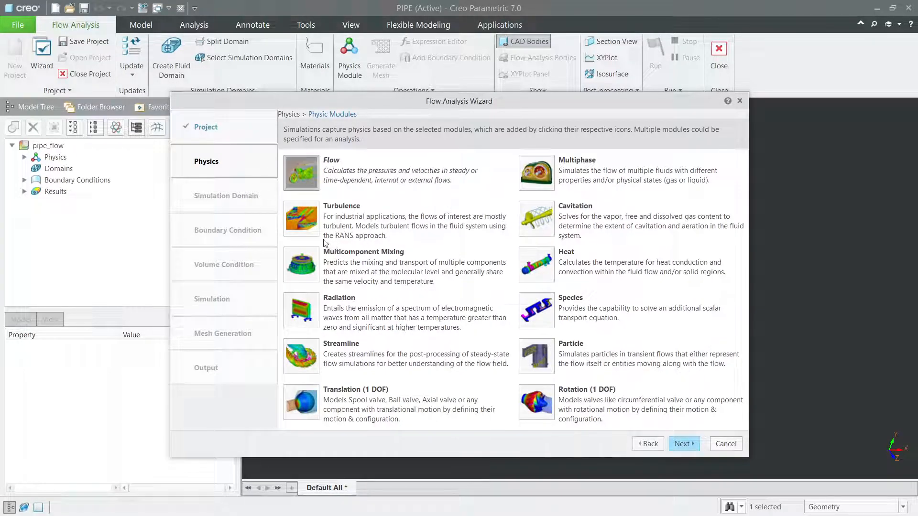
left_click(308, 218)
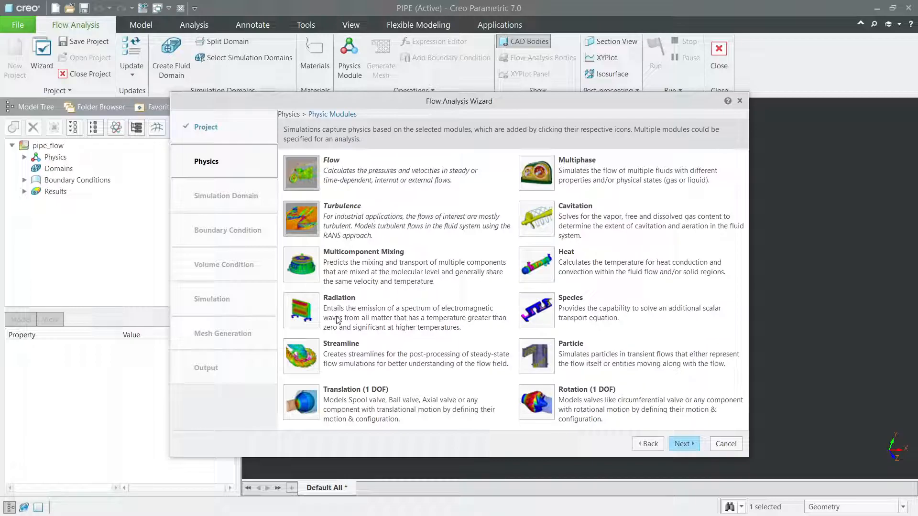
left_click(311, 369)
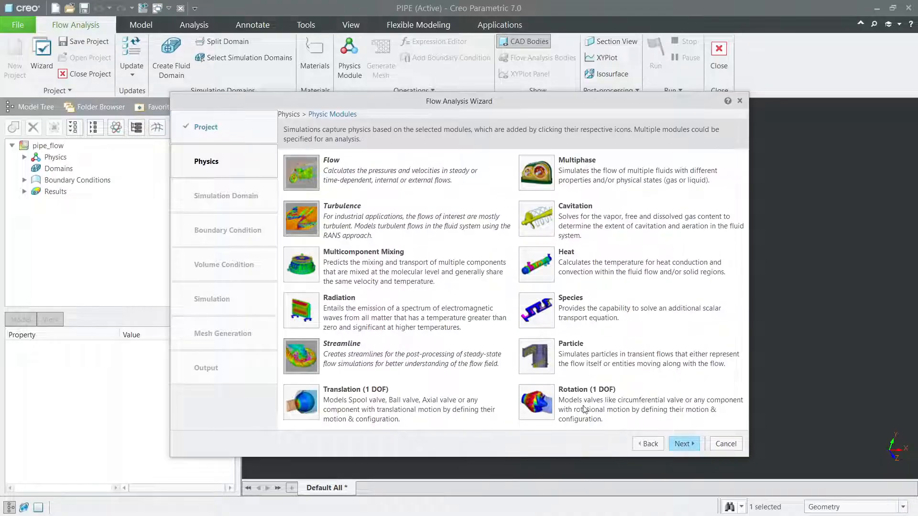
left_click(687, 444)
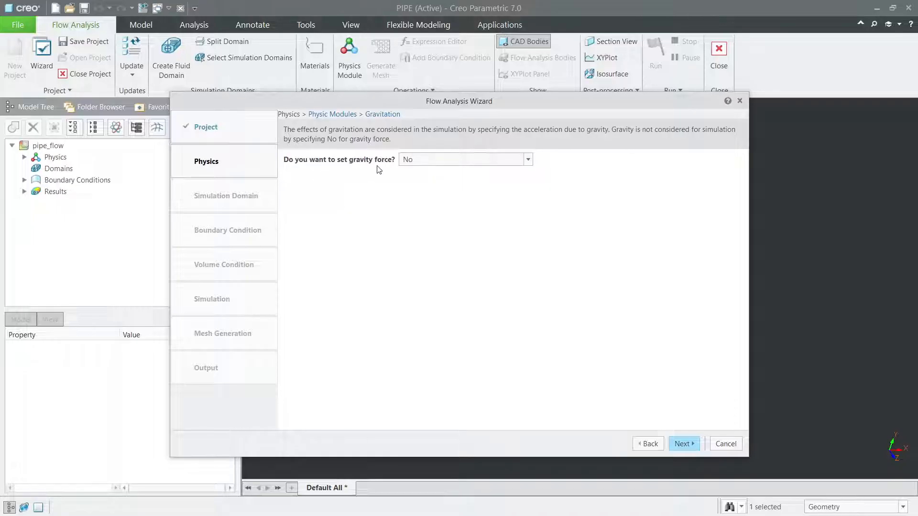
left_click(529, 160)
left_click(460, 183)
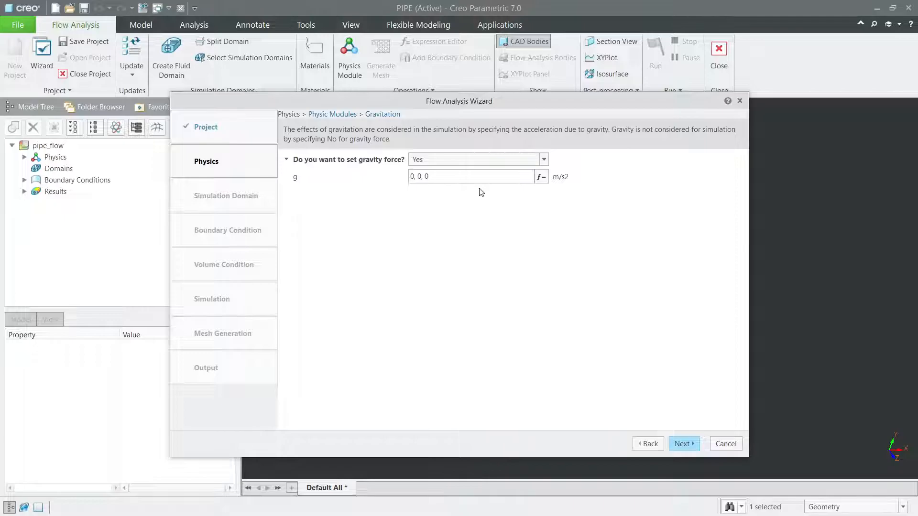
left_click(539, 160)
left_click(461, 173)
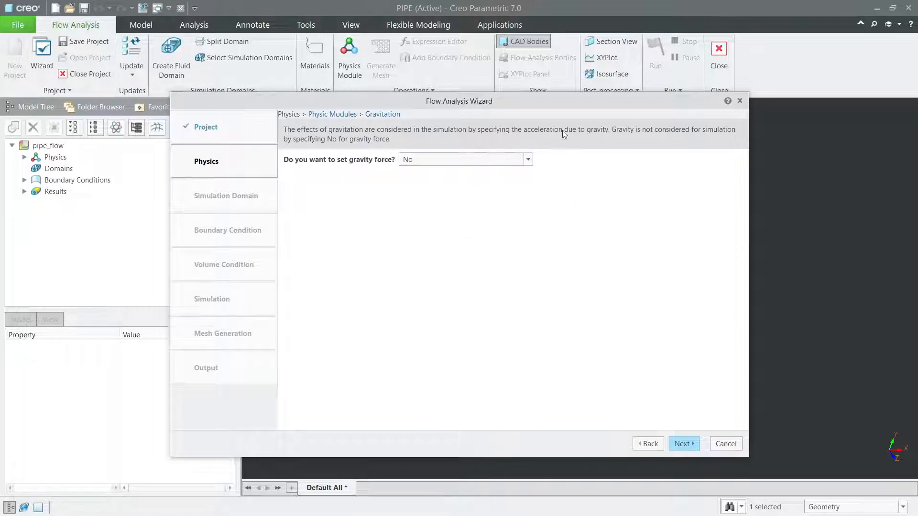
- Keep the gravity force set to No and proceed to the simulation domain stage
left_click_drag(570, 99, 606, 119)
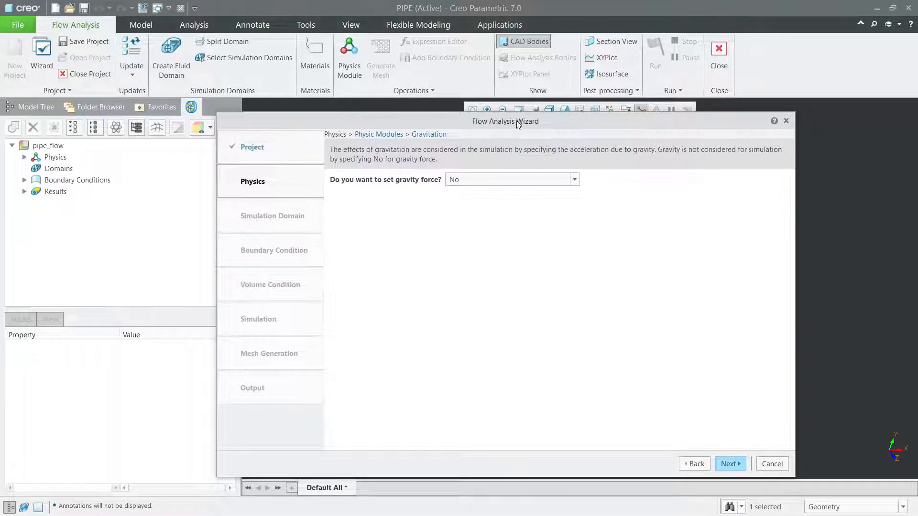
left_click_drag(516, 121, 503, 95)
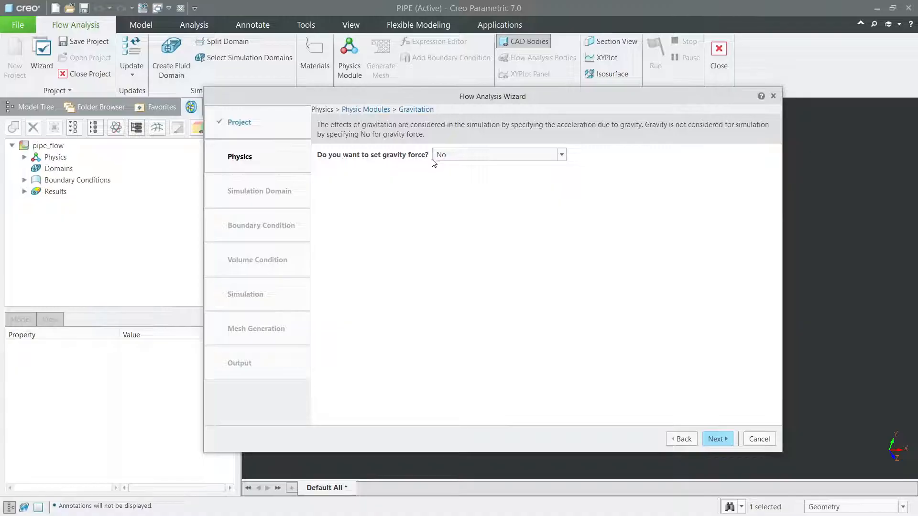
left_click(714, 437)
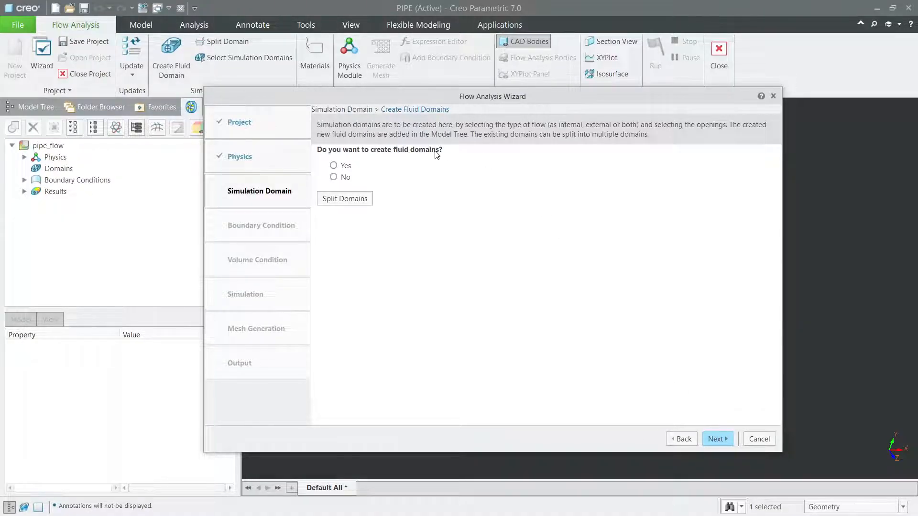
- Choose to create fluid domains and start an Internal fluid domain for the pipe
left_click_drag(435, 107, 473, 119)
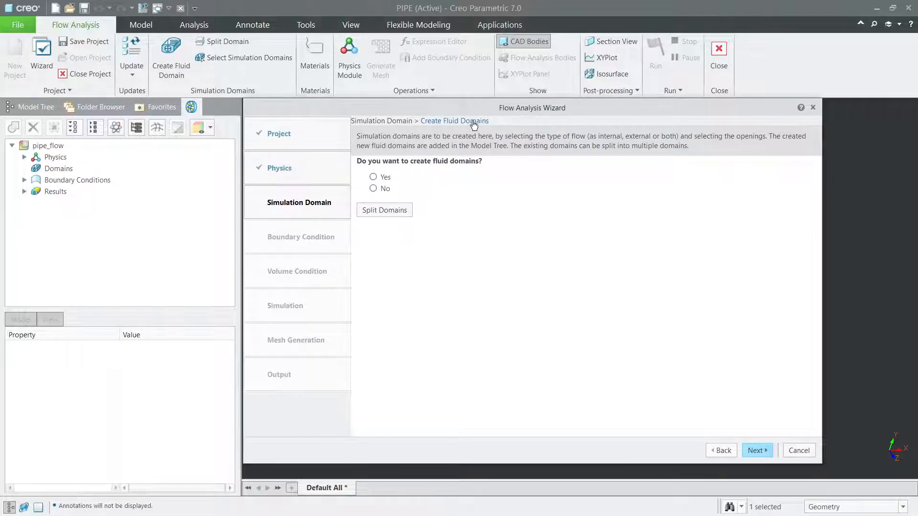
left_click(380, 177)
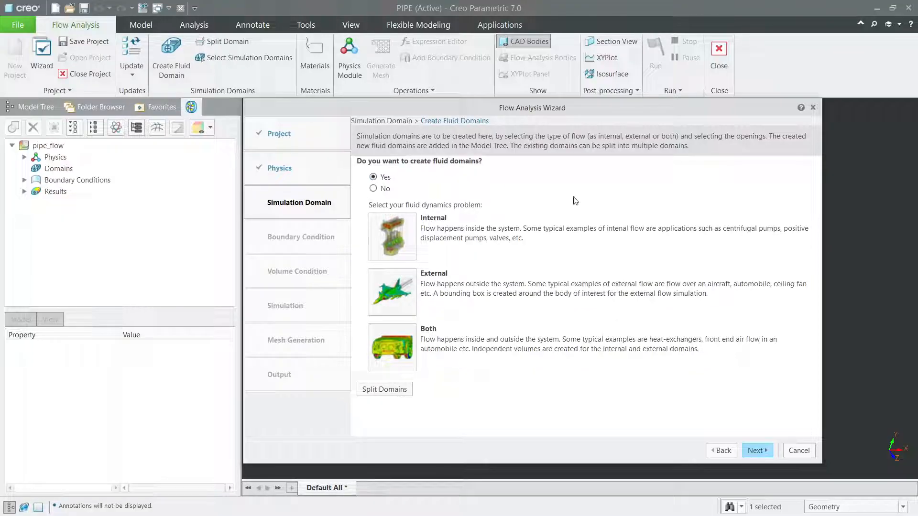
left_click_drag(539, 110, 539, 114)
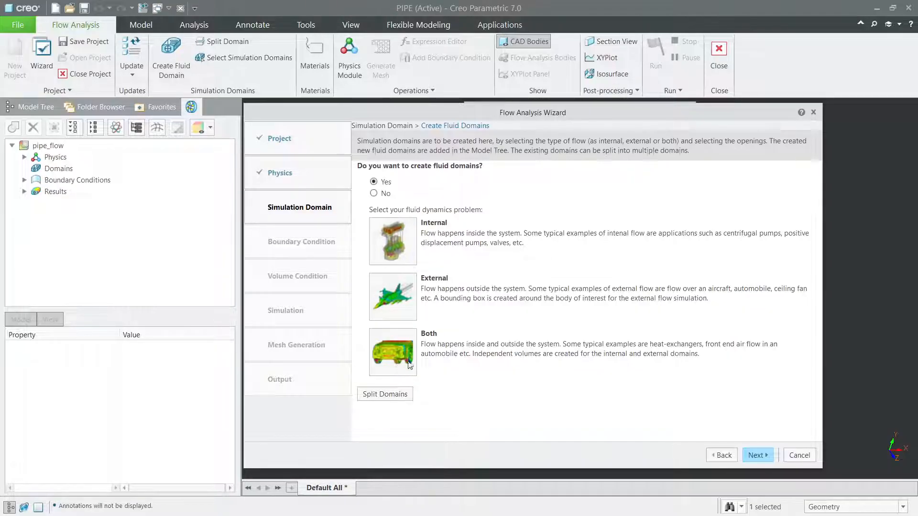
left_click(392, 247)
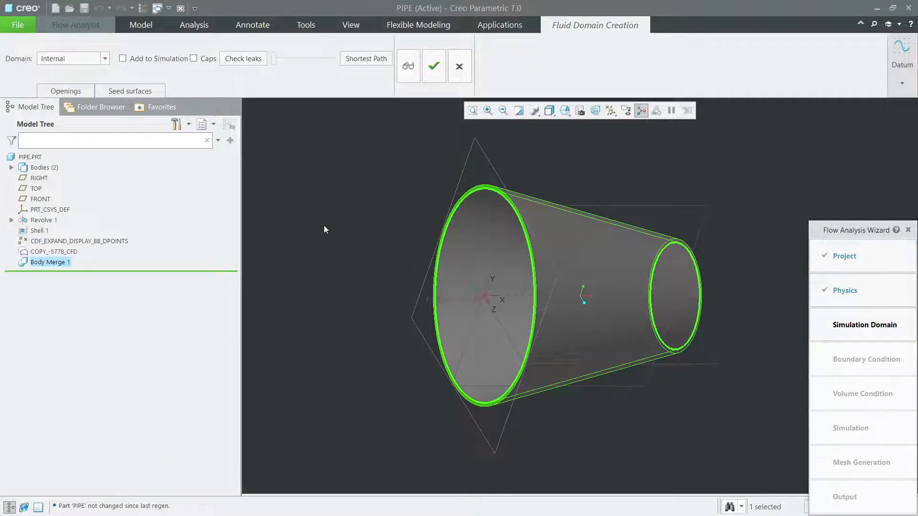
- Review the pipe's two openings, enable Add to Simulation and complete the internal fluid domain
left_click(90, 92)
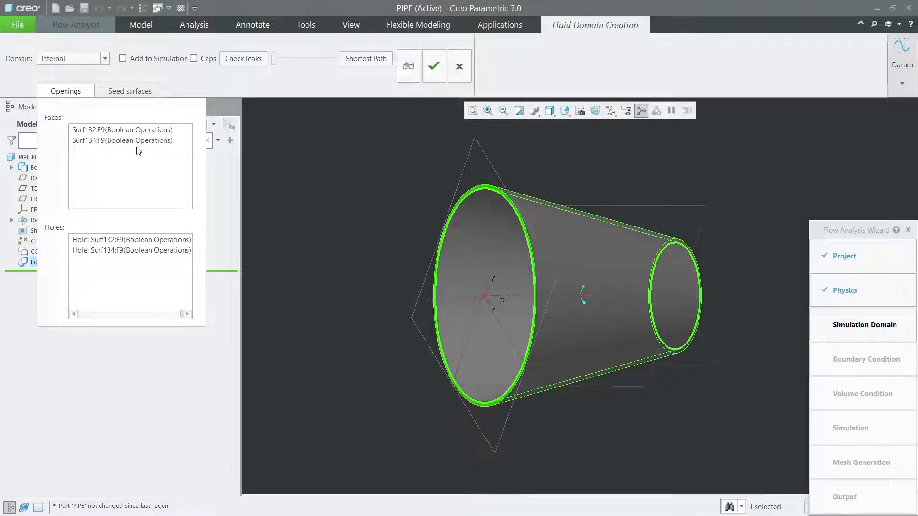
mouse_move(528, 334)
middle_mouse_down()
mouse_move(654, 418)
mouse_move(666, 409)
mouse_move(582, 378)
mouse_move(676, 358)
mouse_move(761, 361)
mouse_move(762, 344)
mouse_move(744, 349)
middle_mouse_up()
scroll(715, 344, "down", 3)
scroll(706, 352, "up", 3)
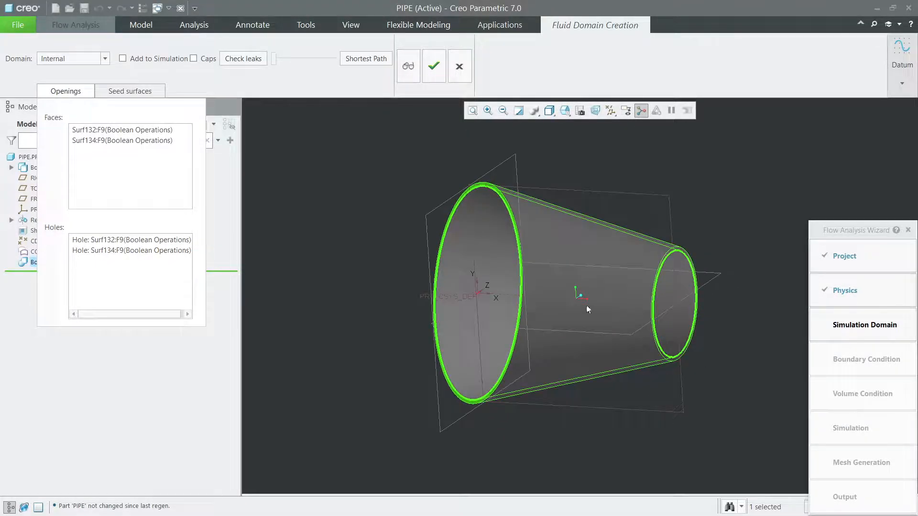
left_click(123, 59)
mouse_move(647, 442)
middle_mouse_down()
mouse_move(688, 435)
mouse_move(559, 408)
mouse_move(668, 428)
mouse_move(648, 425)
middle_mouse_up()
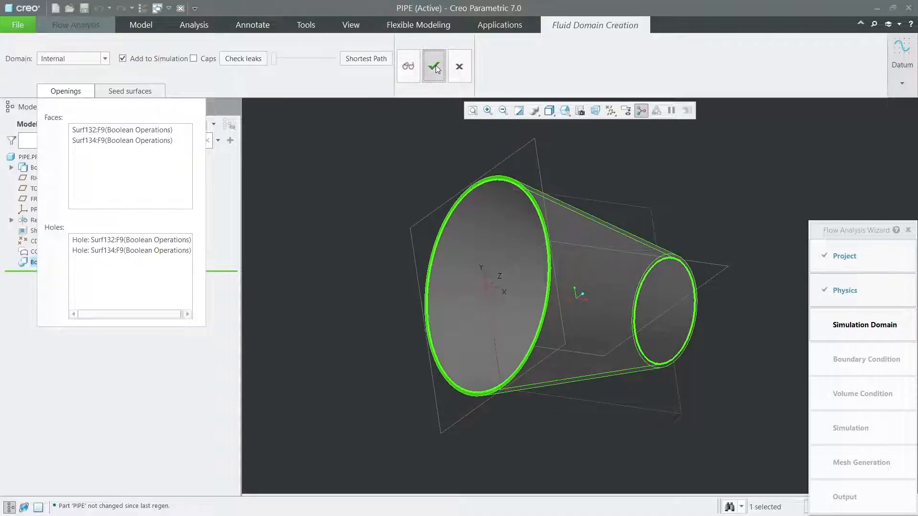
left_click(434, 66)
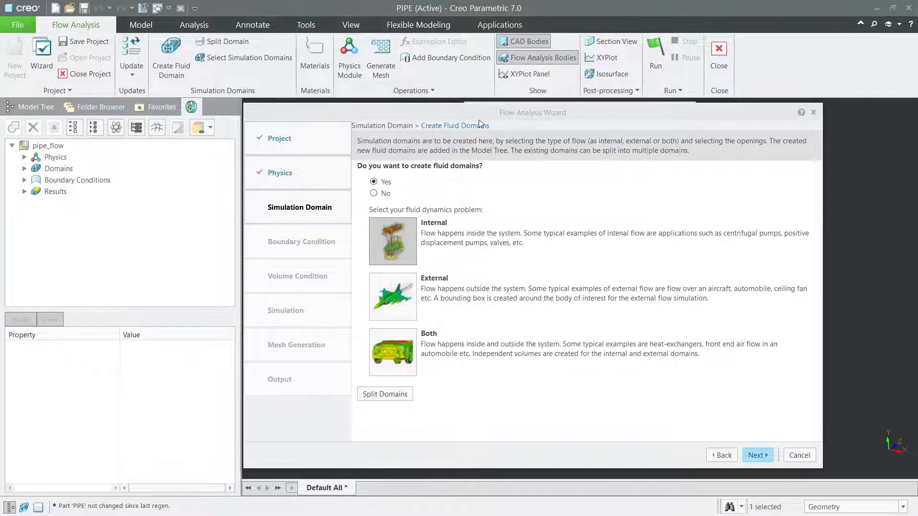
- Examine the fluid volume inside the pipe by hiding and reshowing the CAD bodies
left_click_drag(494, 114, 313, 104)
mouse_move(713, 251)
middle_mouse_down()
mouse_move(690, 228)
mouse_move(866, 246)
mouse_move(899, 229)
mouse_move(819, 392)
mouse_move(832, 363)
mouse_move(827, 349)
mouse_move(817, 376)
mouse_move(824, 368)
mouse_move(838, 381)
mouse_move(812, 334)
middle_mouse_up()
left_click(548, 41)
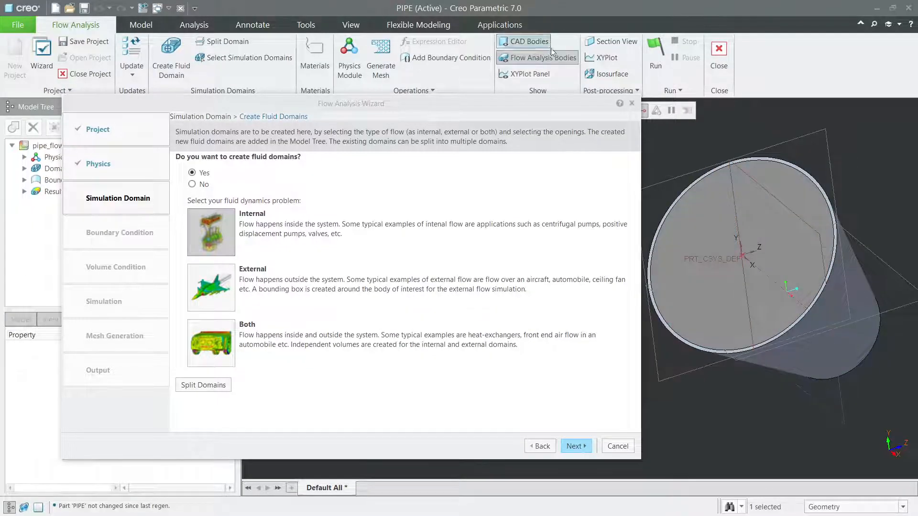
left_click(543, 58)
left_click(540, 45)
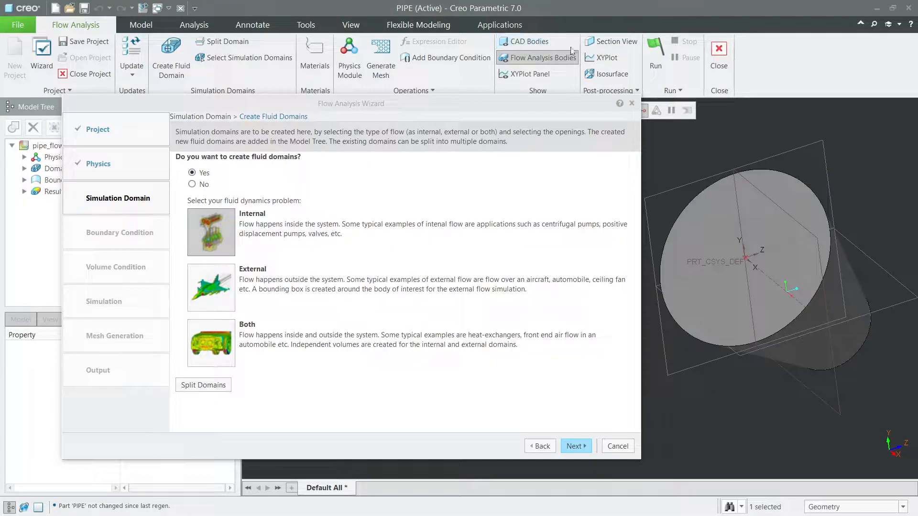
middle_click_drag(875, 226, 882, 118)
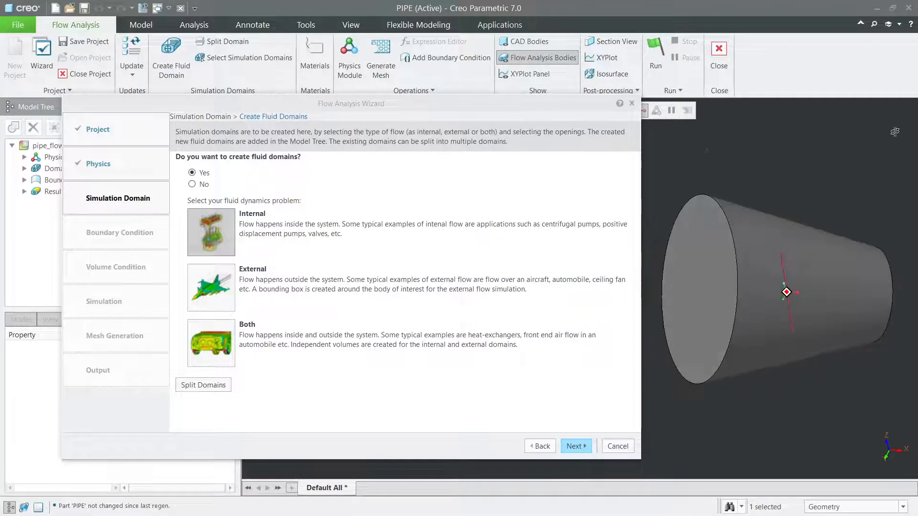
left_click(541, 45)
middle_click_drag(808, 189, 830, 165)
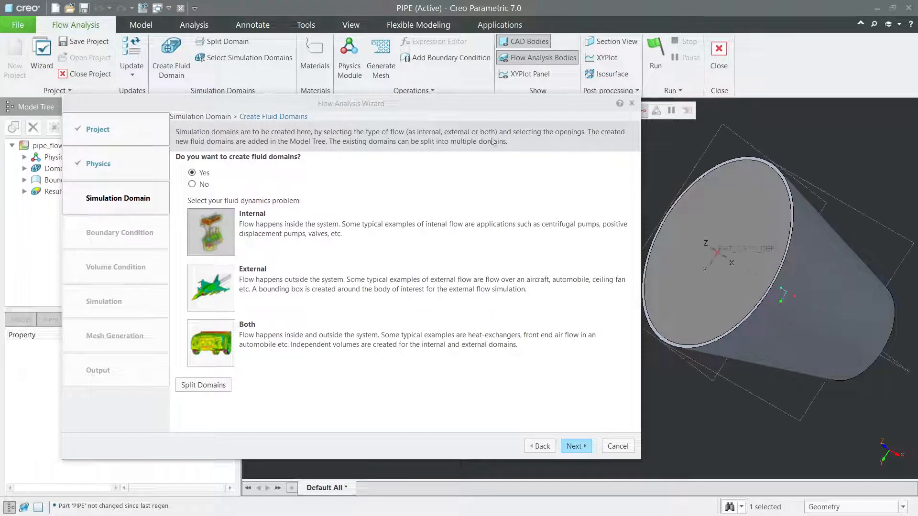
- Assign Water as the material of the fluid domain PIPE_PIPE_FLUID_1 and proceed to the inlet boundaries
left_click(574, 446)
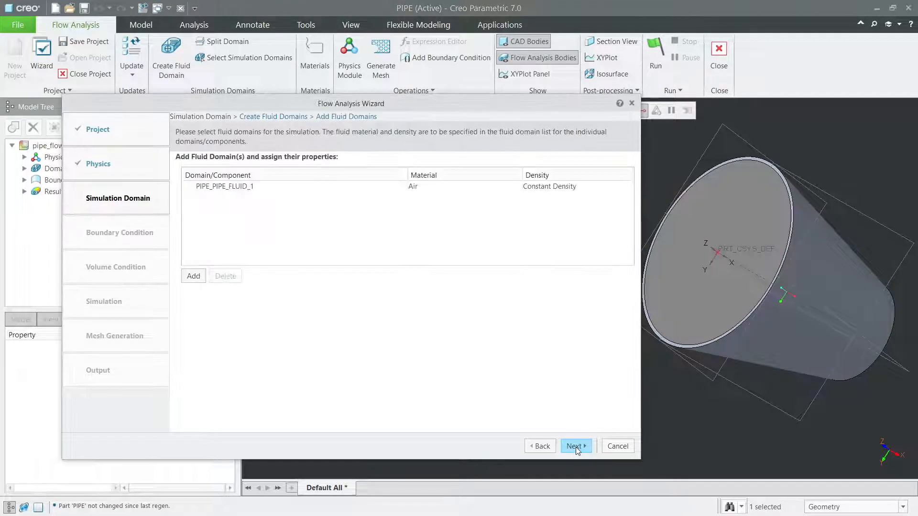
left_click_drag(277, 107, 311, 90)
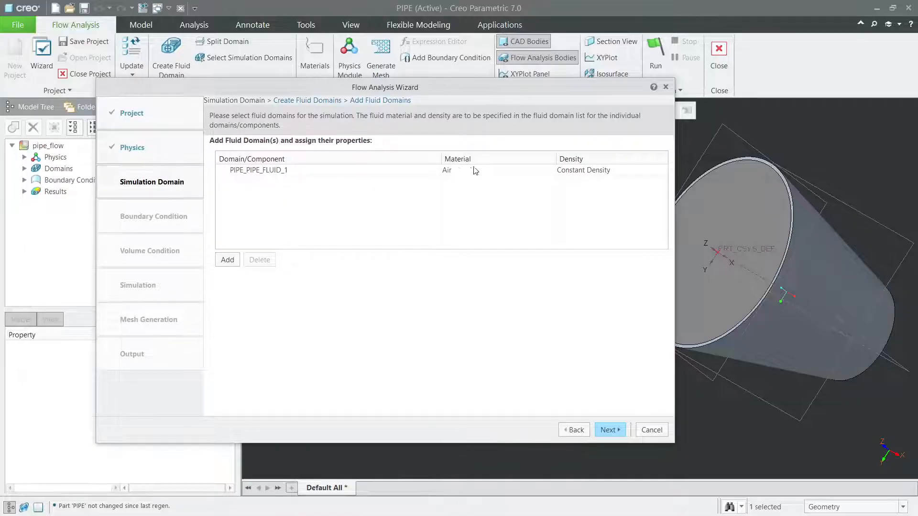
left_click(510, 172)
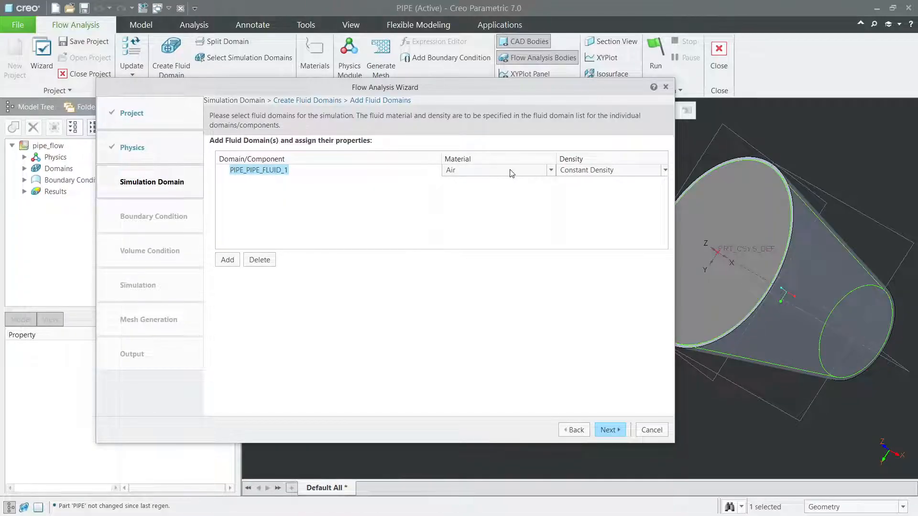
left_click(551, 170)
left_click_drag(552, 210, 554, 257)
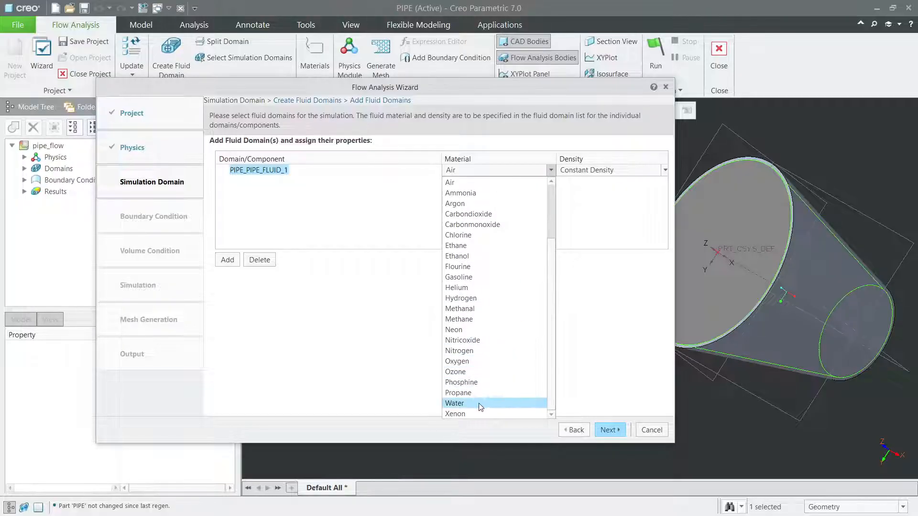
left_click(455, 404)
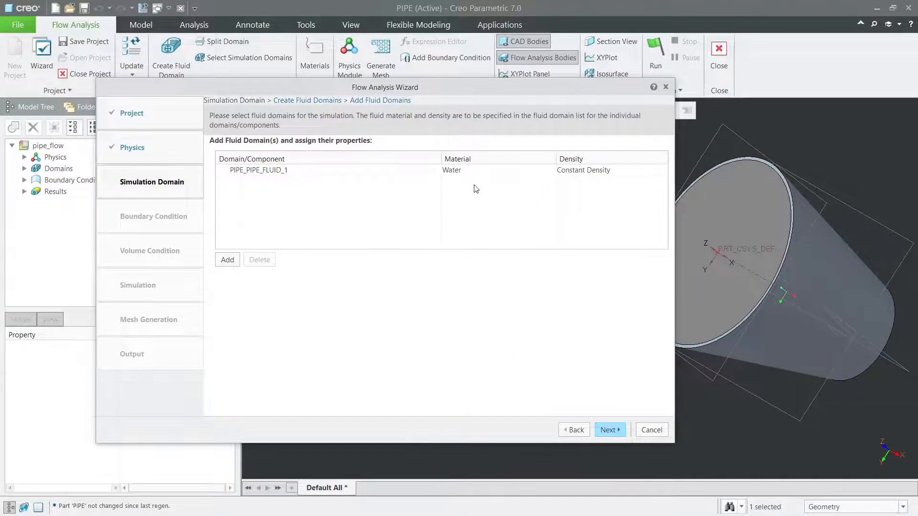
left_click(609, 430)
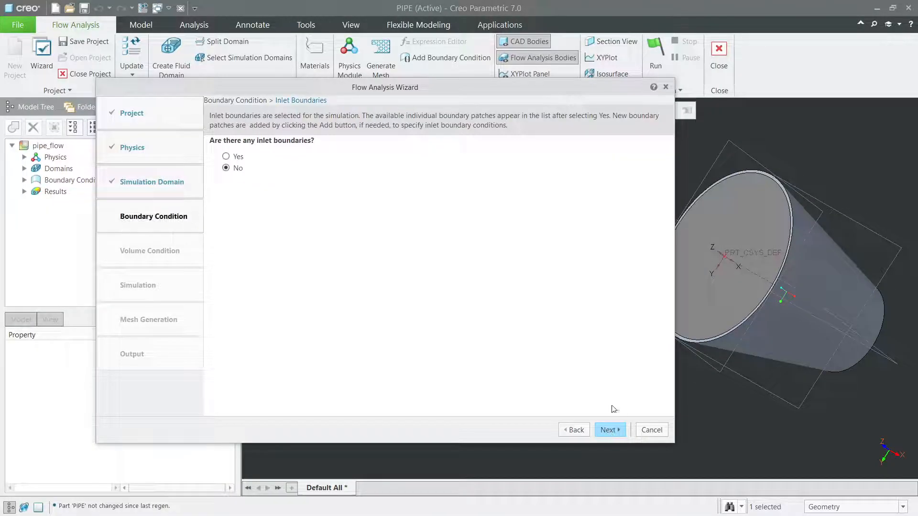
- Enable inlet boundaries, pick the large-end patch BC_00002 as the inlet and proceed to its parameters
left_click_drag(383, 90, 308, 97)
mouse_move(779, 394)
middle_mouse_down()
mouse_move(846, 282)
mouse_move(812, 286)
middle_mouse_up()
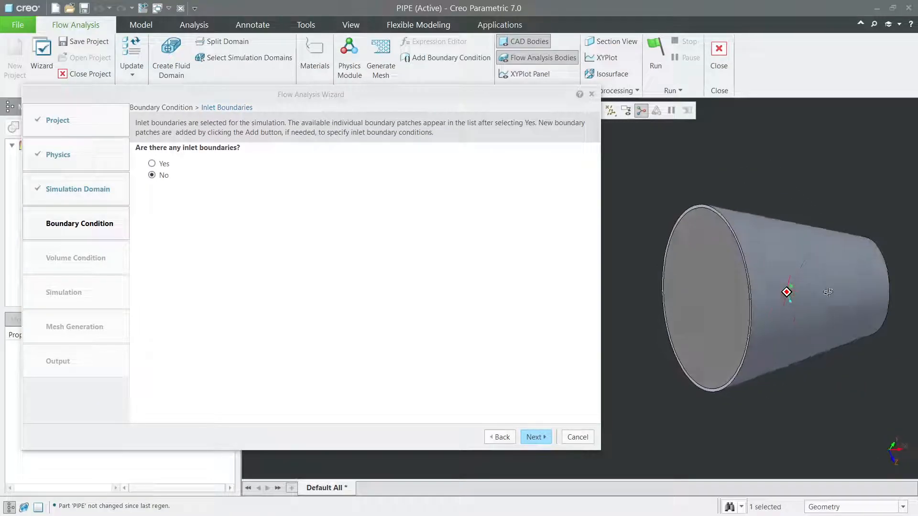
left_click(151, 164)
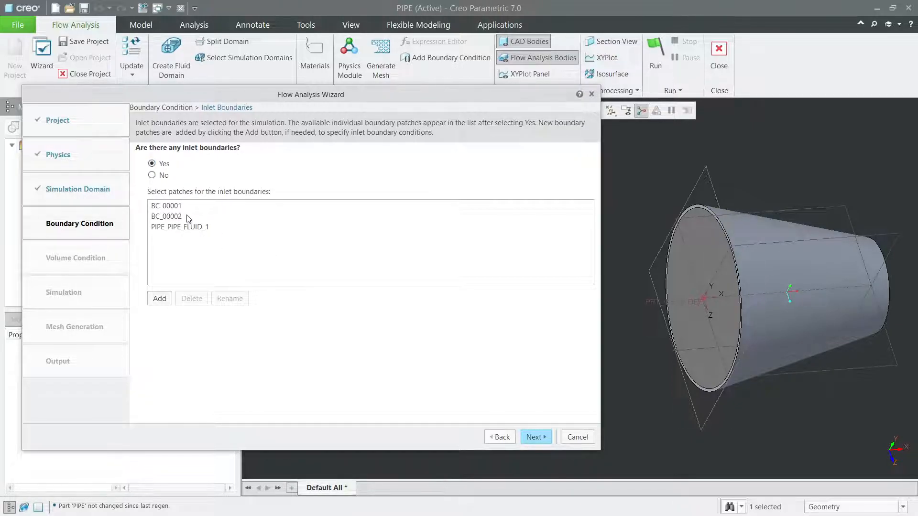
left_click(172, 207)
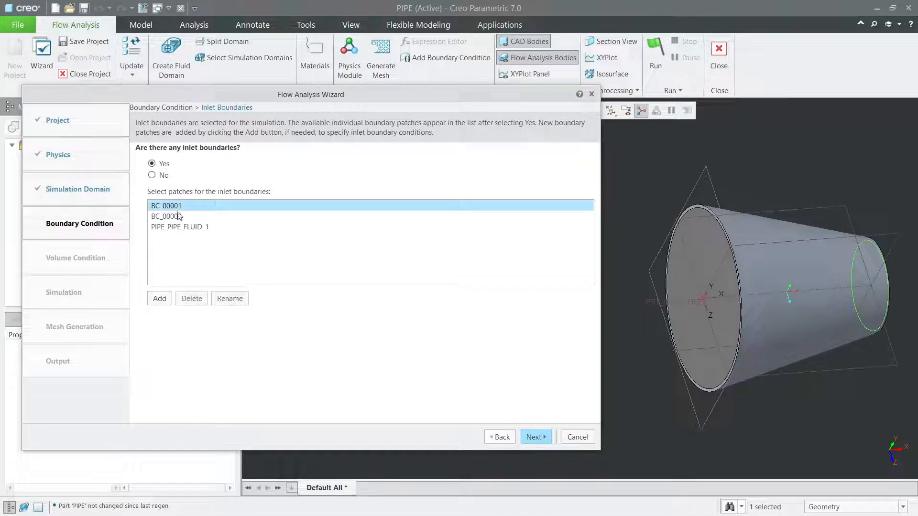
middle_click_drag(837, 423, 807, 427)
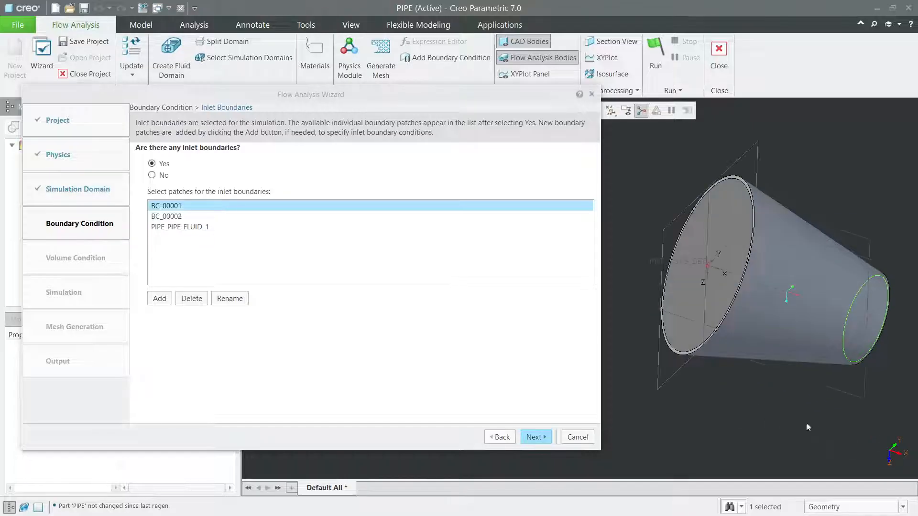
left_click(196, 210)
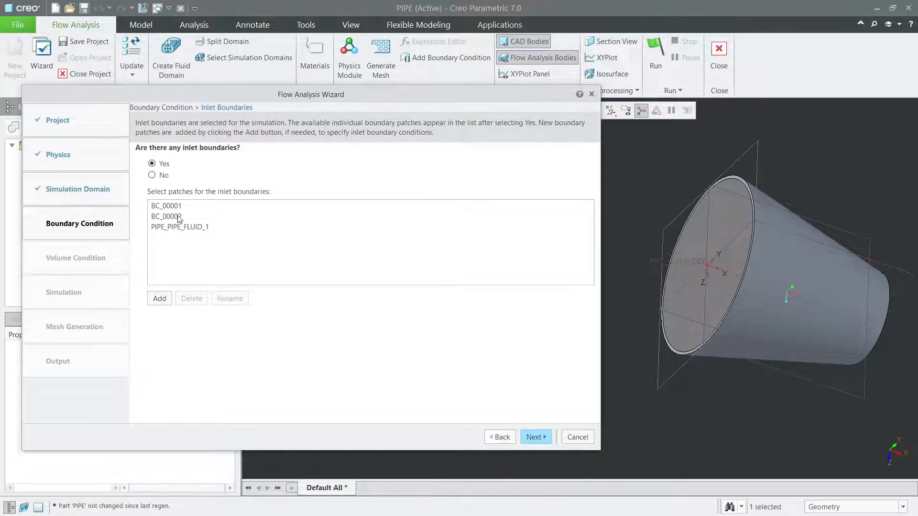
left_click(179, 218)
middle_click_drag(731, 430, 711, 442)
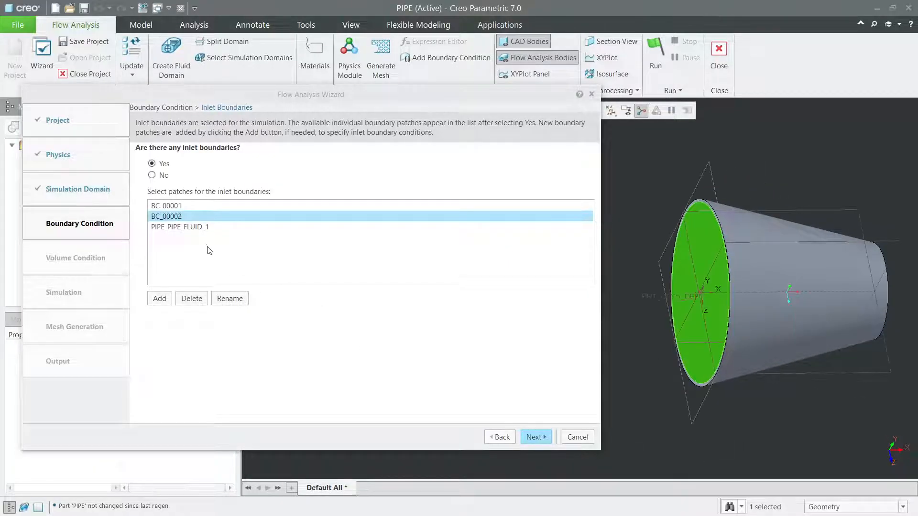
left_click(533, 437)
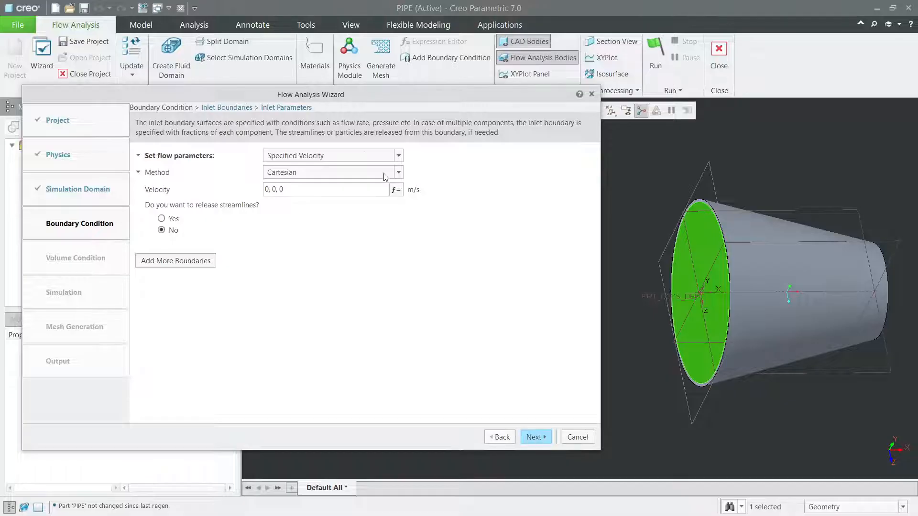
- Check the inlet velocity in the problem statement image, return to Creo and keep Specified Velocity as the inlet flow parameter
left_click_drag(317, 95, 338, 97)
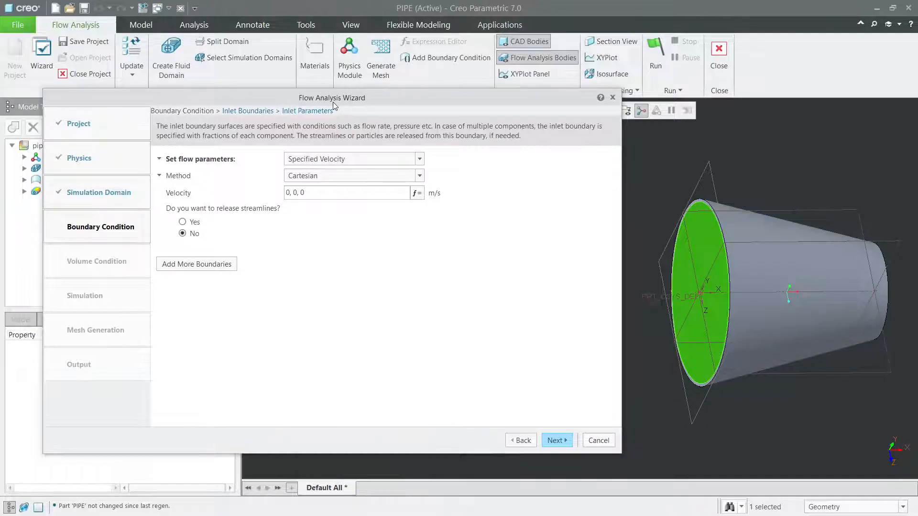
key("alt+Tab")
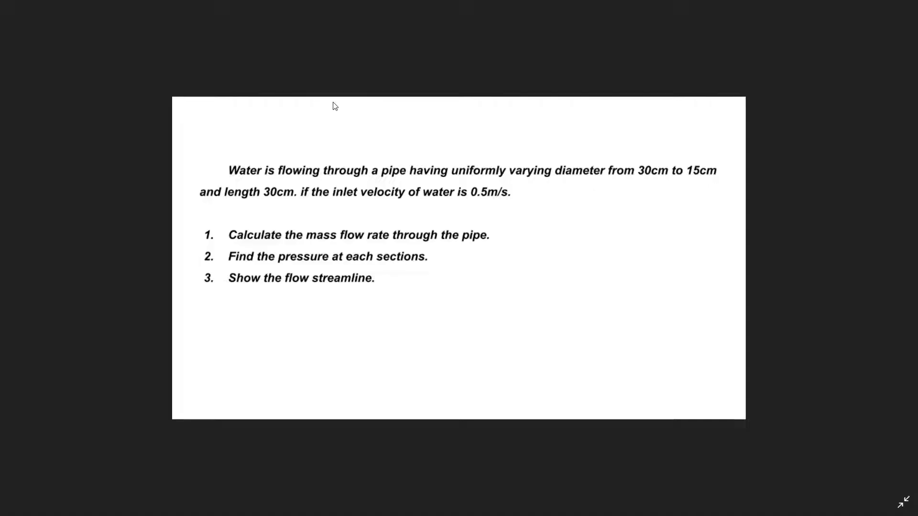
scroll(463, 253, "up", 1)
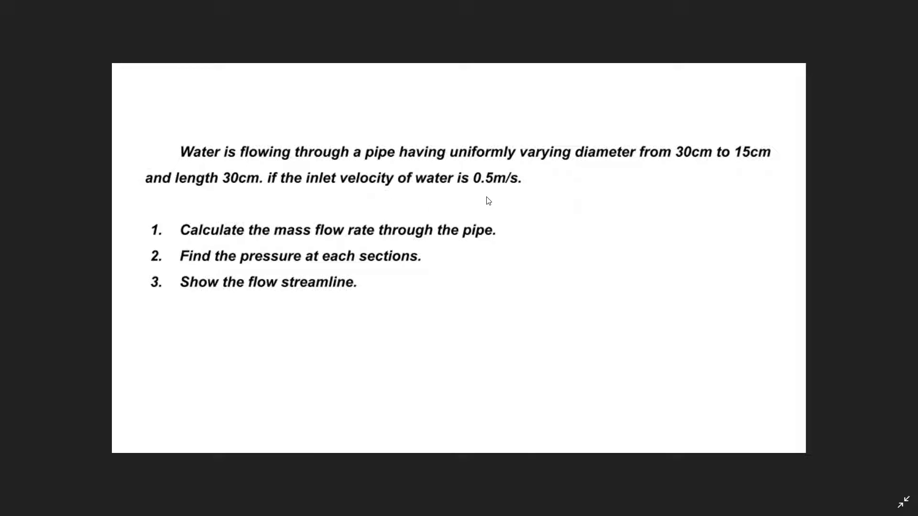
key("alt+Tab")
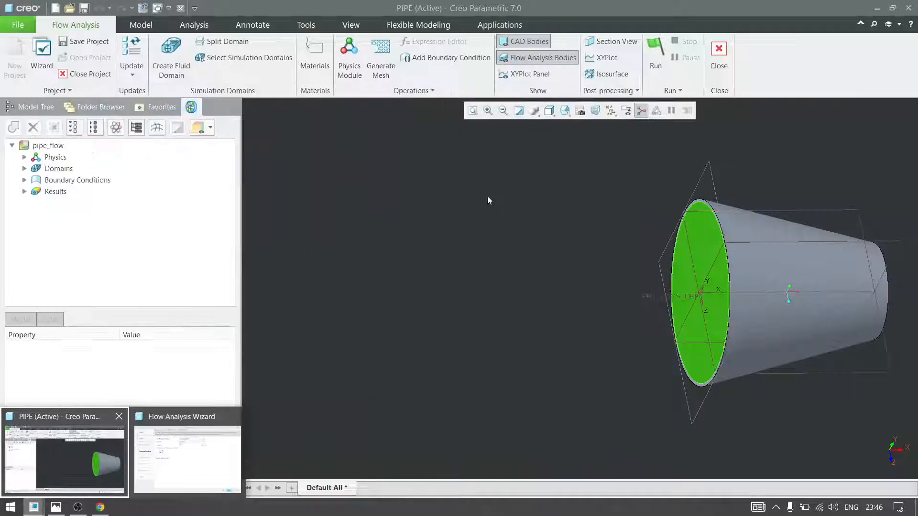
left_click(319, 161)
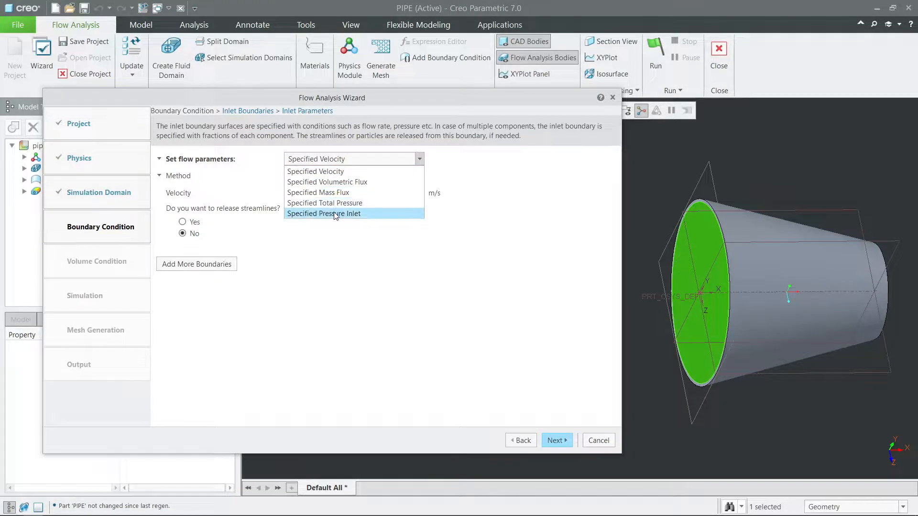
left_click(341, 173)
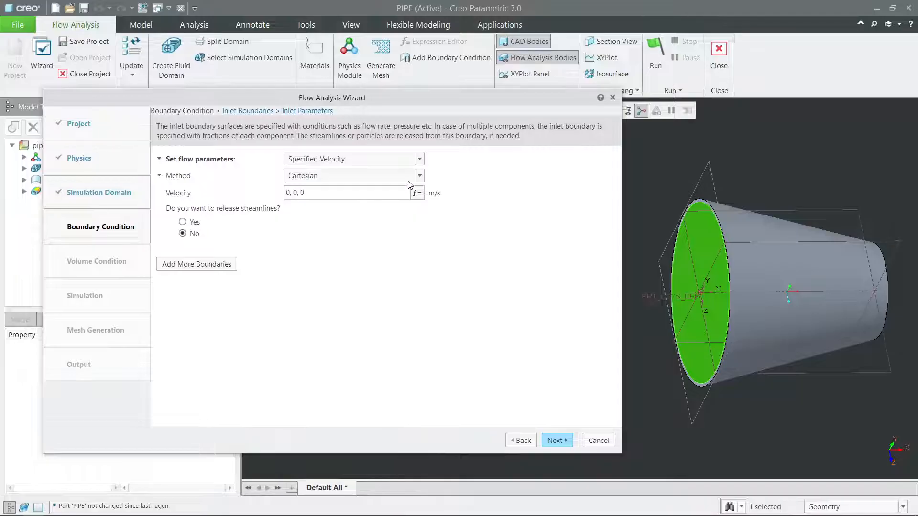
- Set the inlet to Boundary Normal with a velocity of 0.5 m/s, release streamlines and proceed to the outlet boundaries
left_click(420, 176)
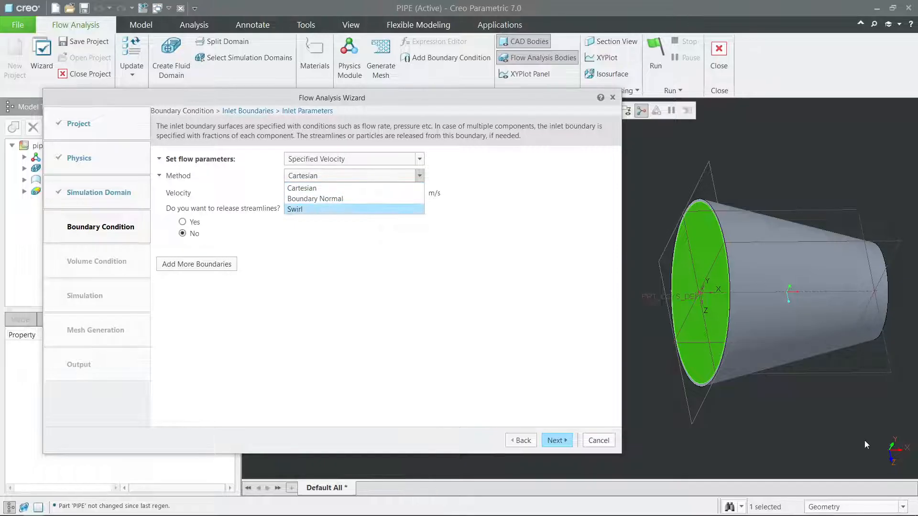
left_click(378, 173)
left_click(379, 173)
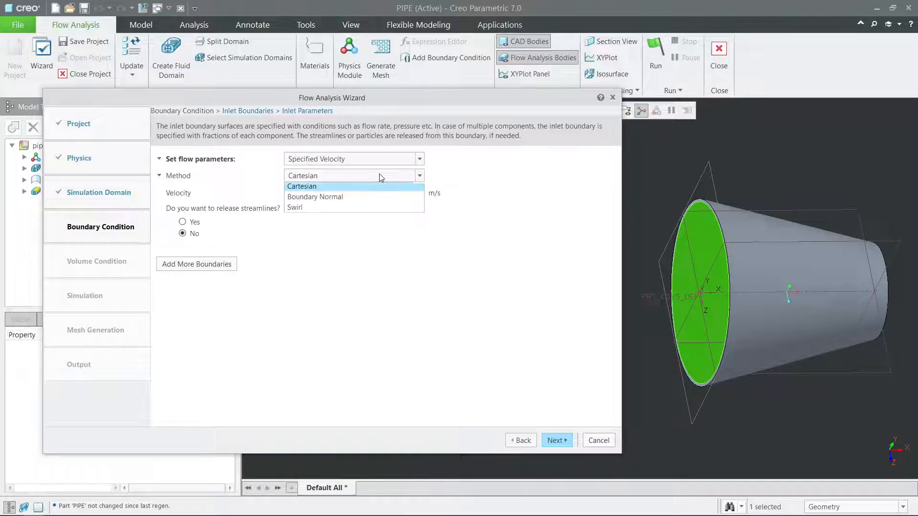
left_click(335, 199)
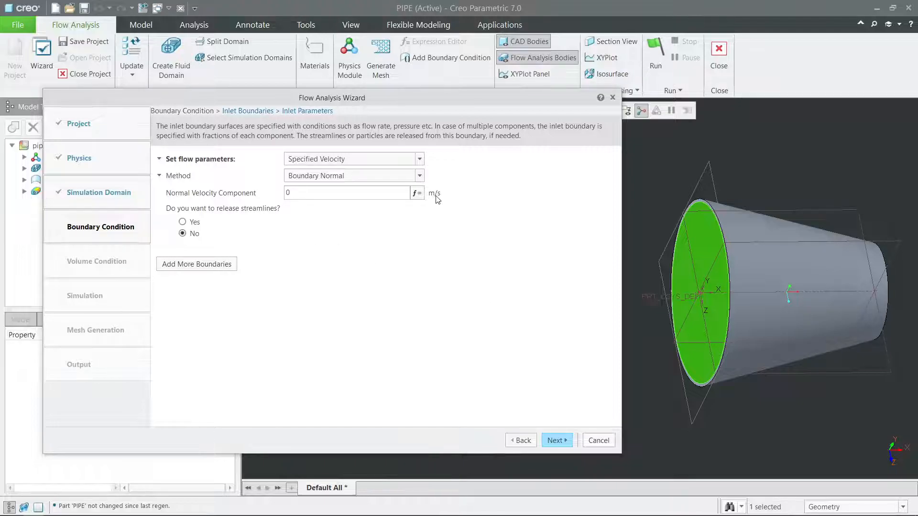
type("0.5")
left_click(194, 222)
left_click(555, 441)
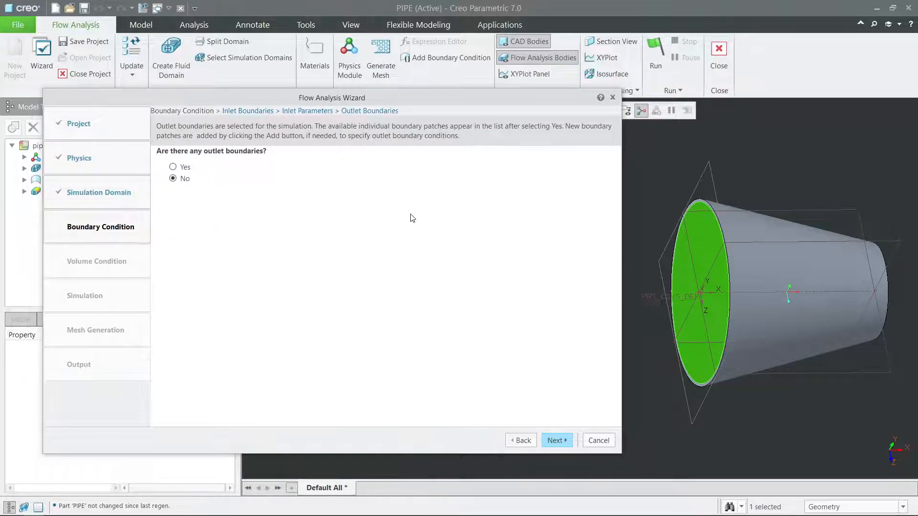
- Enable outlet boundaries, select the small-end patch BC_00001 as the outlet and proceed to its parameters
left_click(177, 169)
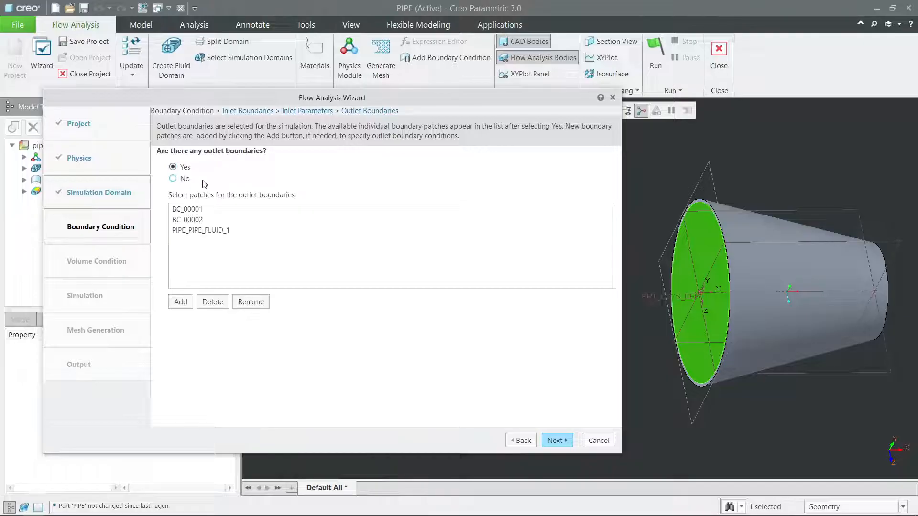
mouse_move(826, 417)
middle_mouse_down()
mouse_move(846, 420)
mouse_move(824, 417)
middle_mouse_up()
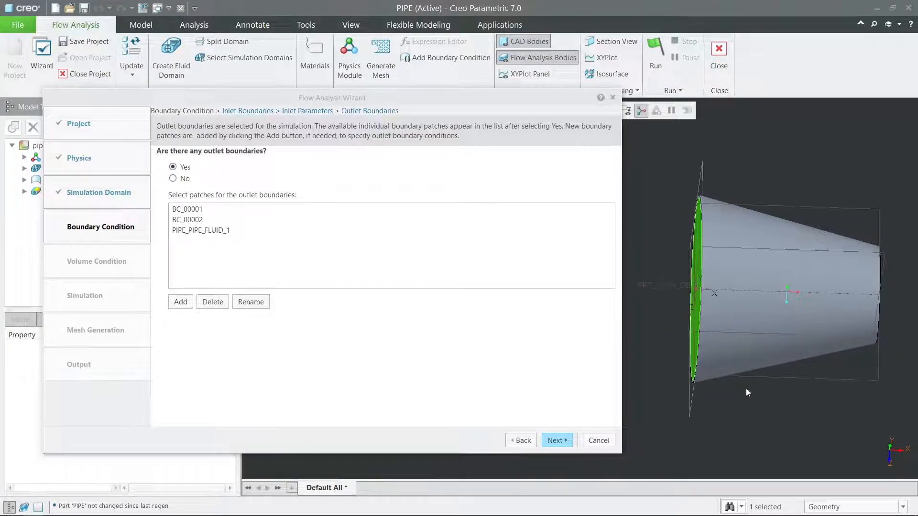
left_click(192, 211)
mouse_move(815, 415)
middle_mouse_down()
mouse_move(801, 417)
mouse_move(816, 431)
middle_mouse_up()
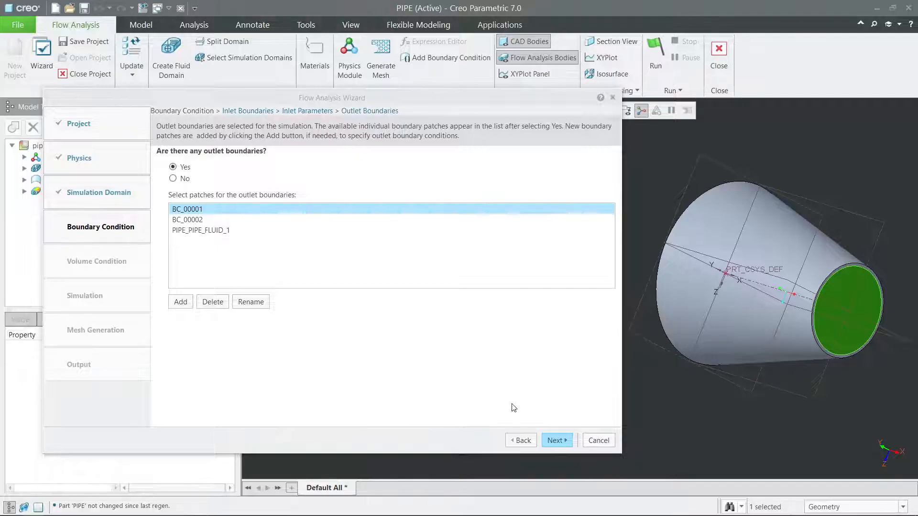
left_click(556, 441)
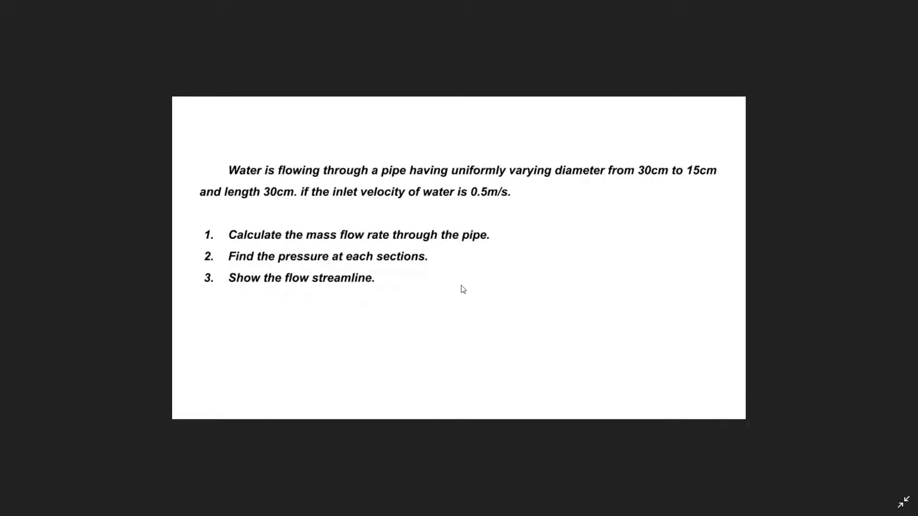
- Set the outlet's flow parameter to Specified Pressure Outlet with a pressure of 101325 Pa and proceed to the other boundaries
scroll(461, 292, "up", 3)
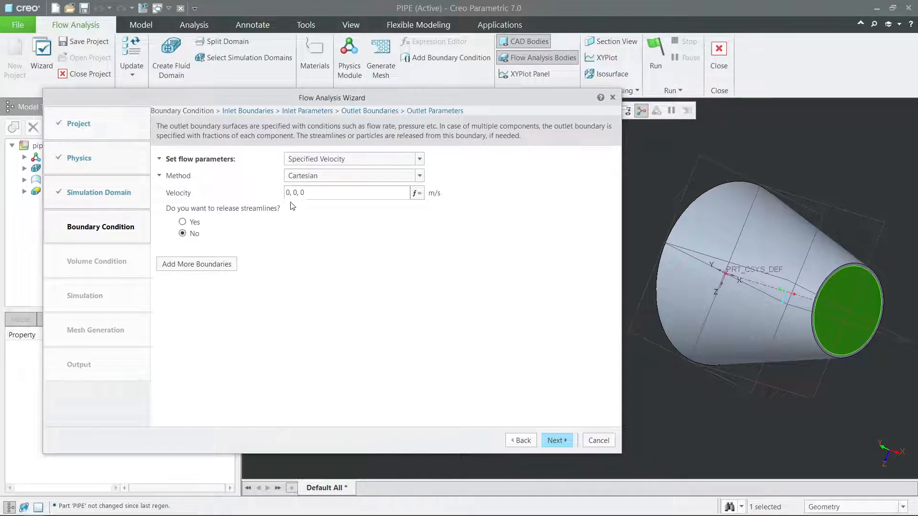
left_click(357, 160)
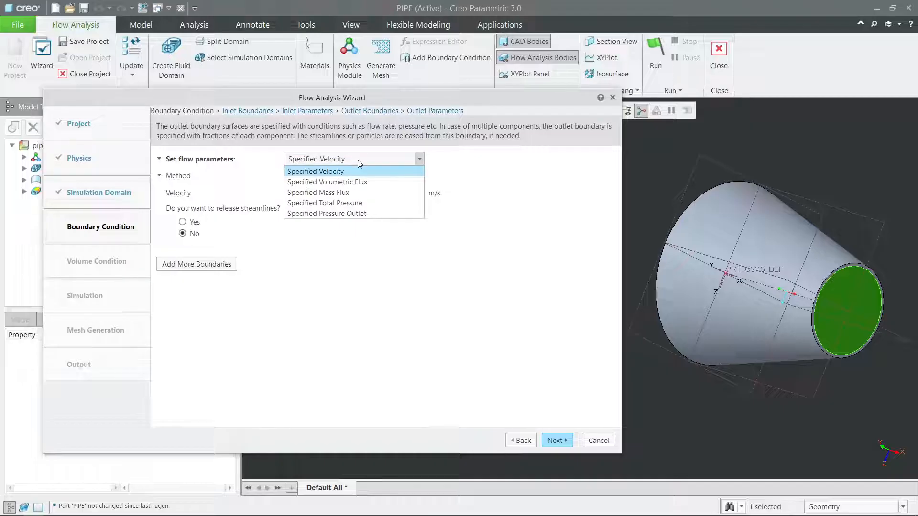
left_click(349, 214)
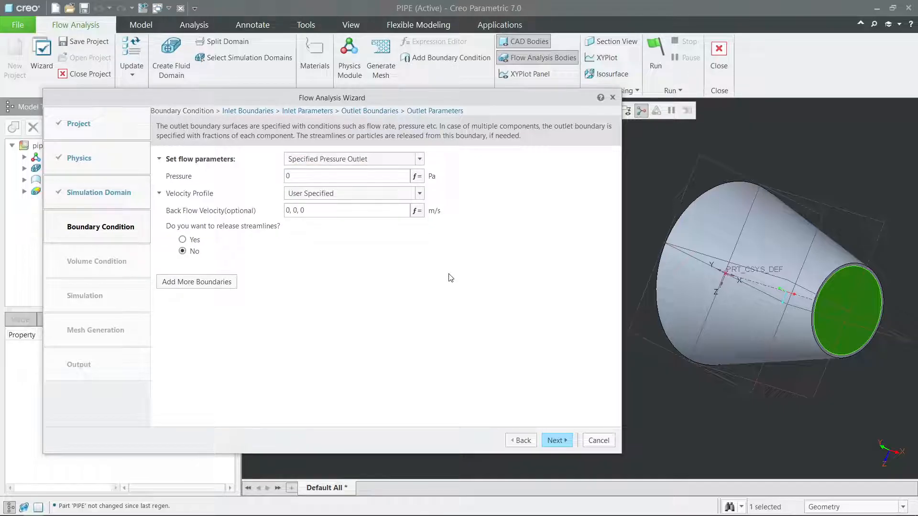
left_click_drag(302, 177, 276, 172)
type("101325")
left_click(552, 442)
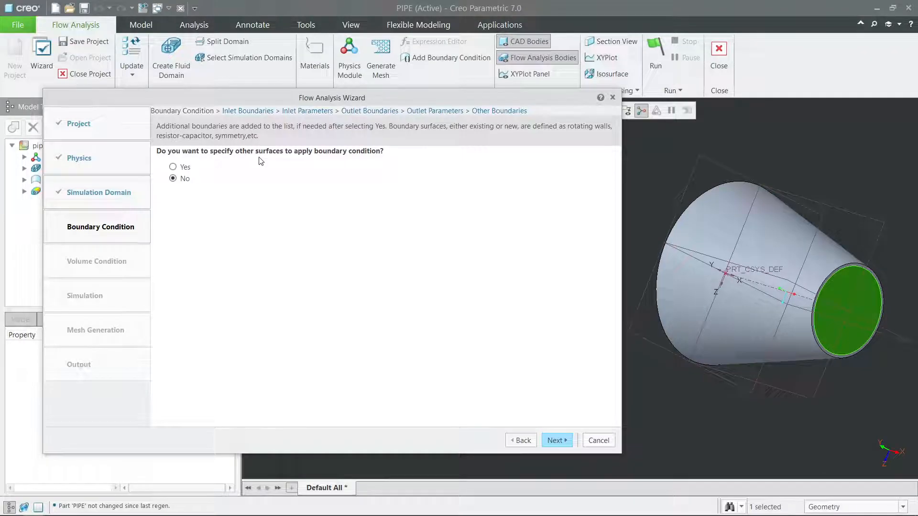
- Decline additional boundary surfaces and volume parameters, proceeding to the simulation settings
mouse_move(713, 321)
middle_mouse_down()
mouse_move(840, 377)
mouse_move(799, 360)
mouse_move(775, 325)
mouse_move(764, 264)
mouse_move(746, 296)
middle_mouse_up()
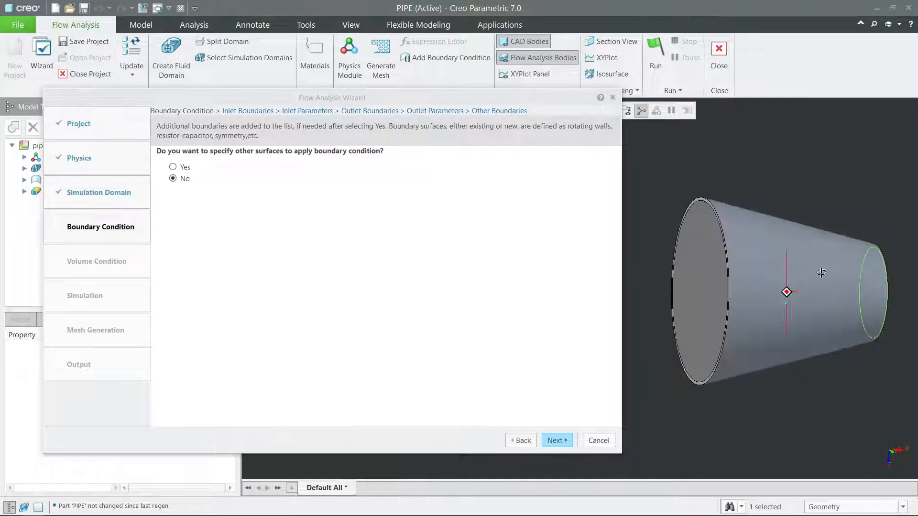
left_click(553, 439)
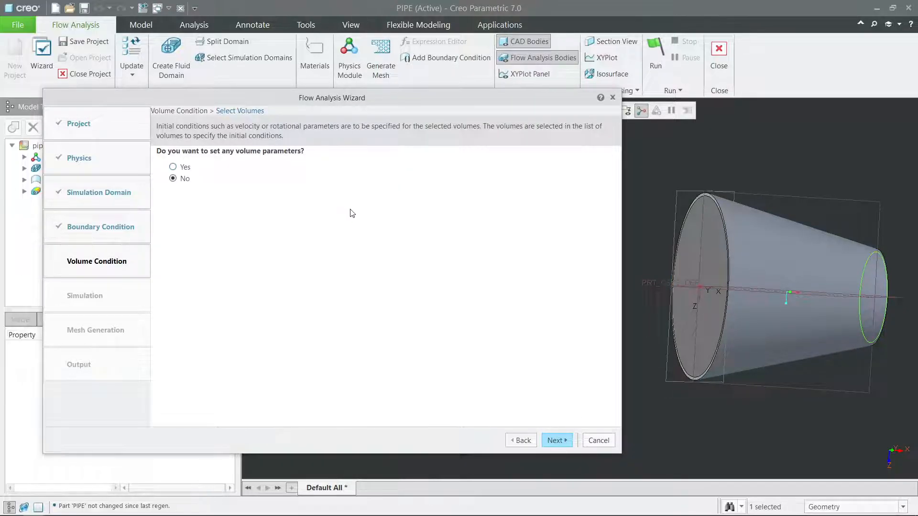
middle_click_drag(759, 258, 831, 317)
left_click(558, 442)
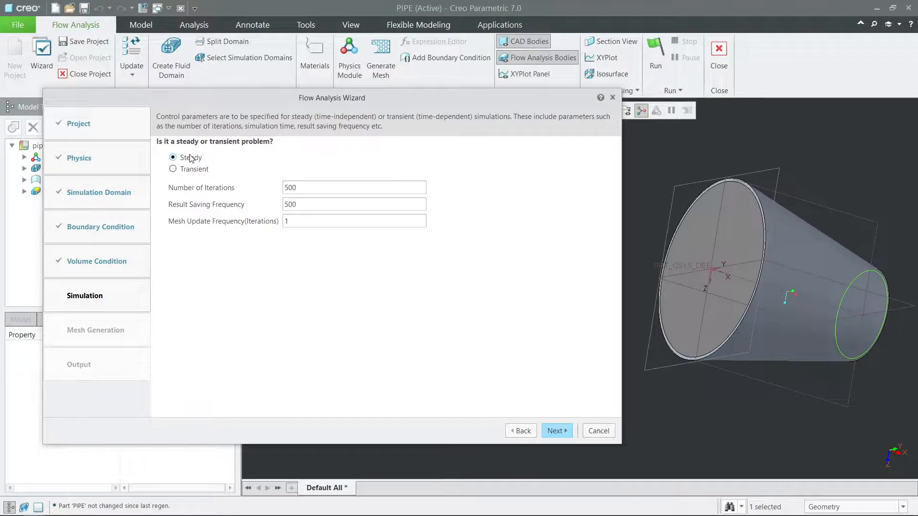
- Keep the steady simulation with 500 iterations and generate the mesh with the Normal Mode default parameters
left_click(556, 430)
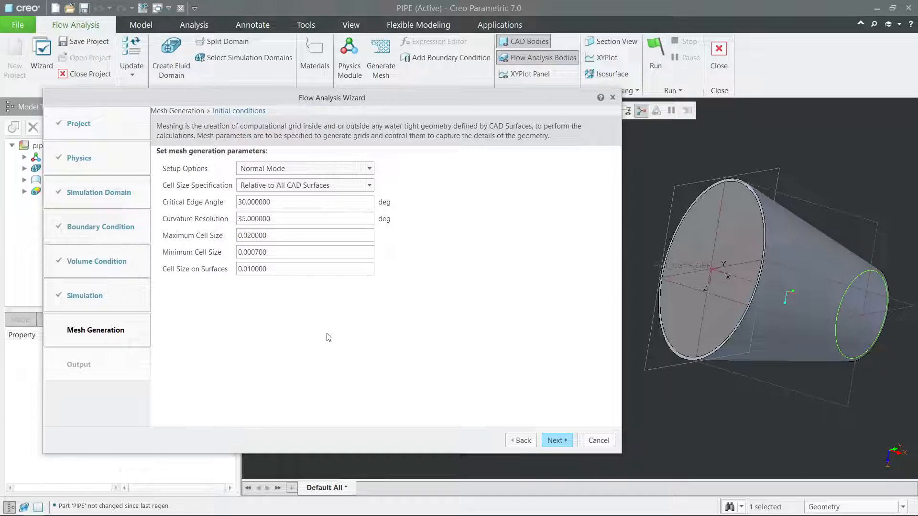
left_click(559, 441)
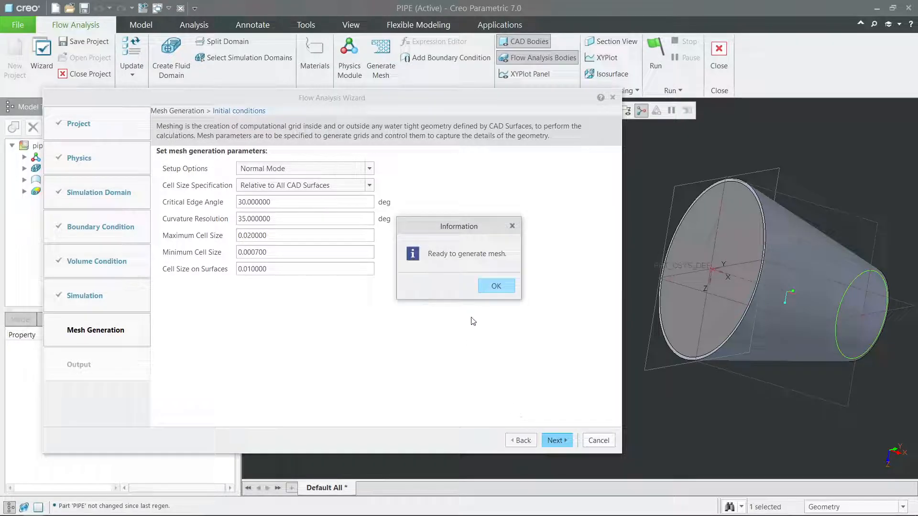
left_click_drag(469, 228, 475, 211)
left_click(502, 268)
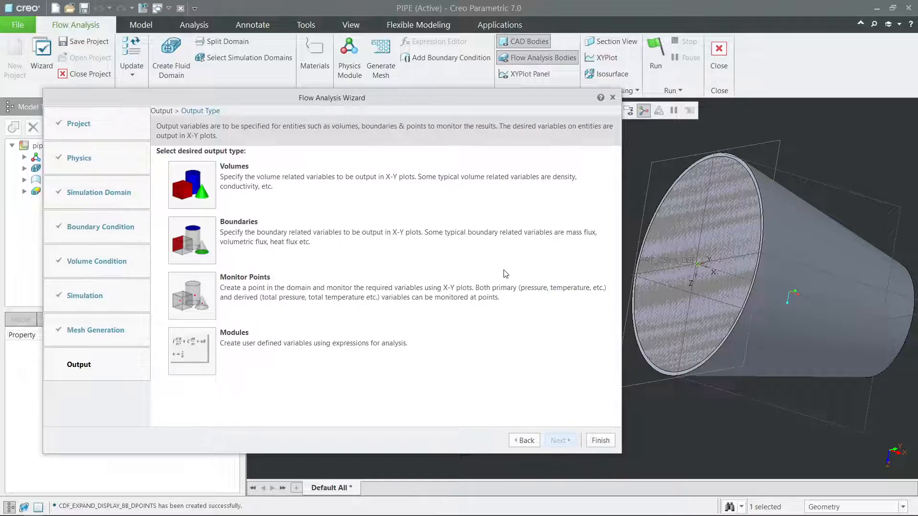
- Choose Boundaries as the desired output type and proceed to the boundary selection
mouse_move(777, 311)
middle_mouse_down()
mouse_move(813, 336)
mouse_move(861, 349)
middle_mouse_up()
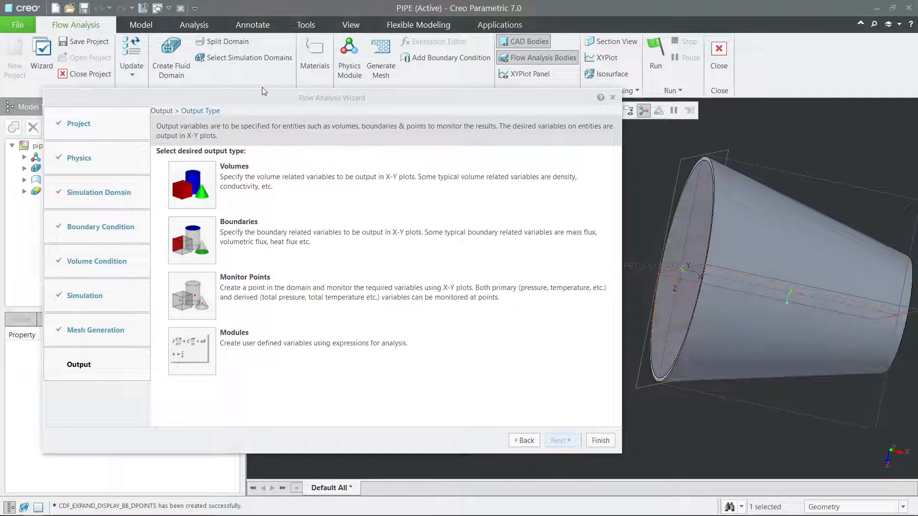
left_click_drag(271, 101, 270, 93)
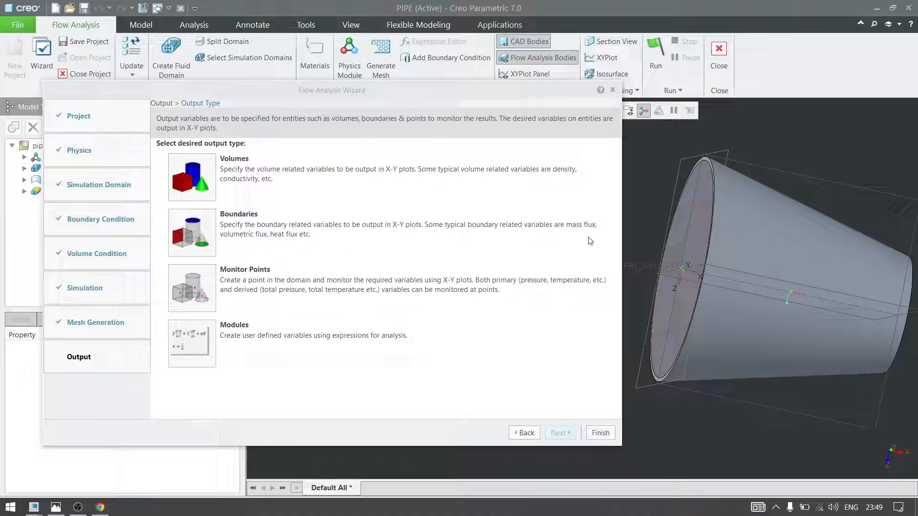
left_click(190, 229)
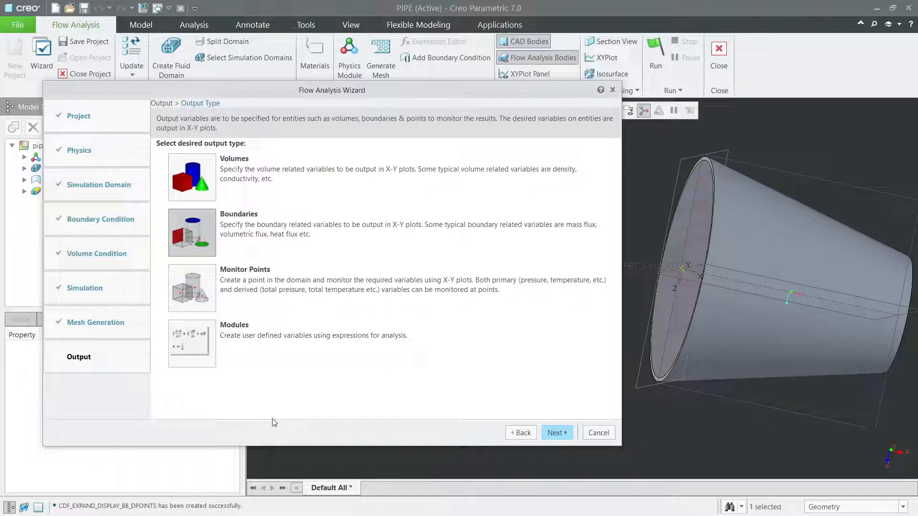
left_click(557, 432)
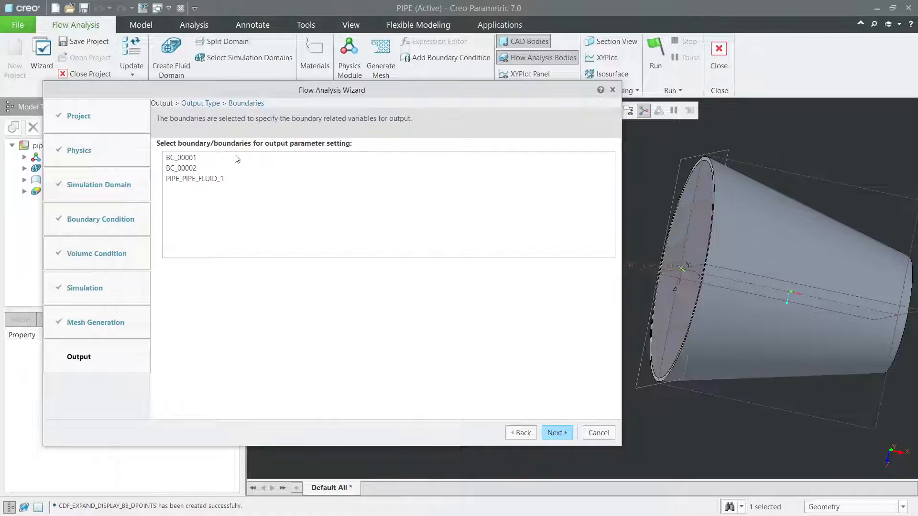
- Select the small-end outlet patch BC_00001 for output and proceed to its output parameters
middle_click_drag(787, 268, 756, 193)
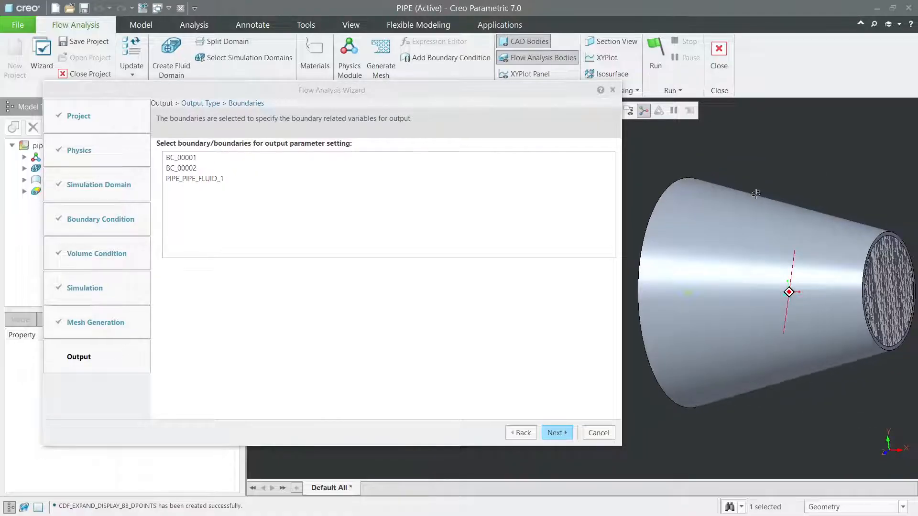
left_click(212, 168)
middle_click_drag(765, 383, 769, 422)
left_click(184, 159)
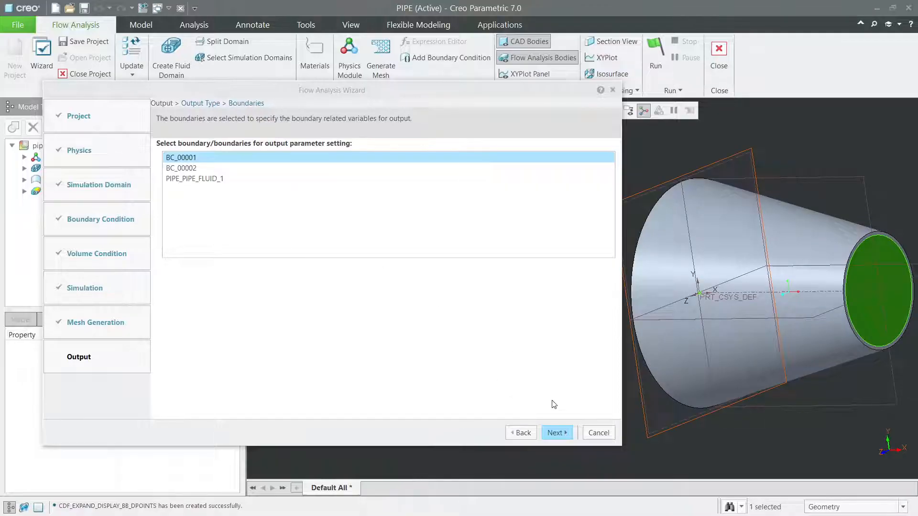
left_click(556, 433)
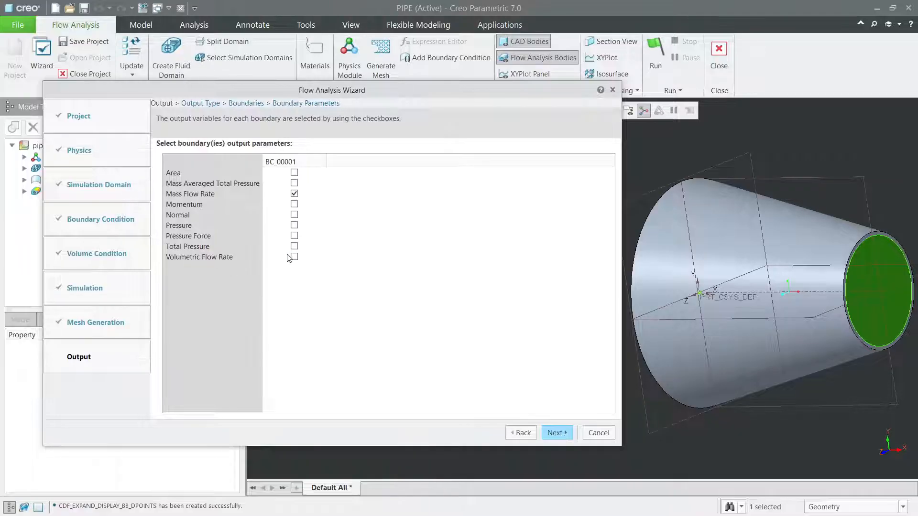
- Output mass and volumetric flow rate for BC_00001, assigning Mass Flux and Volumetric Flux each to its own new XY plot
left_click(556, 433)
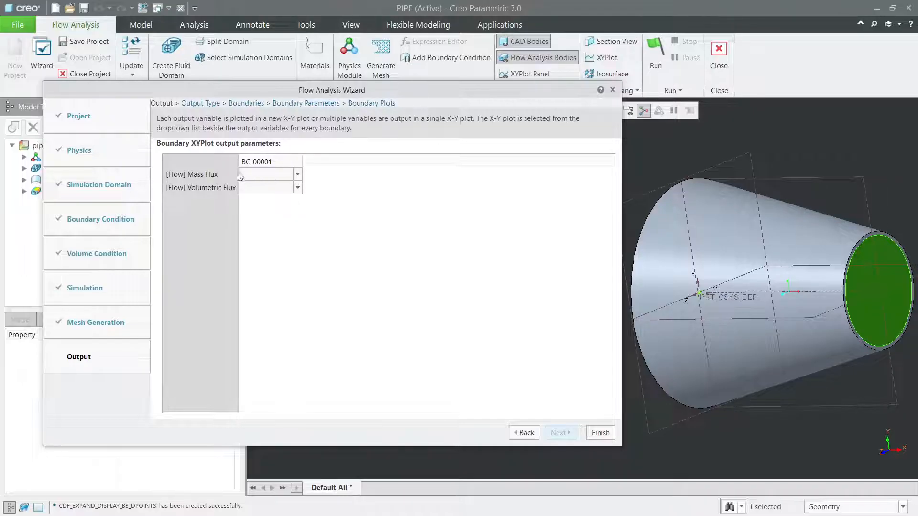
left_click(296, 175)
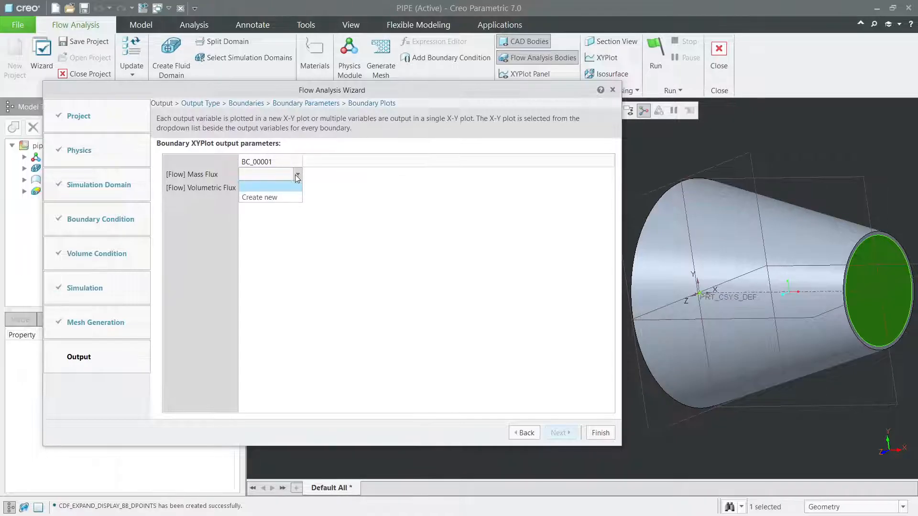
left_click(277, 196)
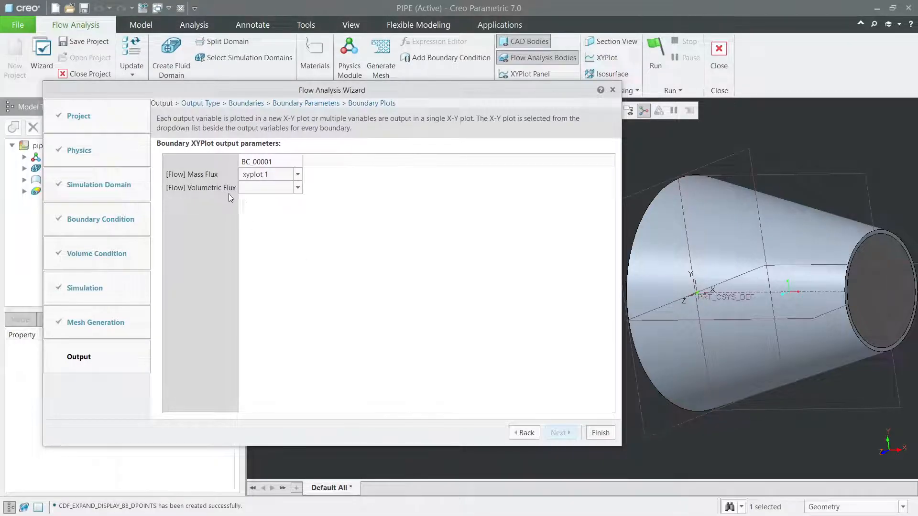
left_click(296, 188)
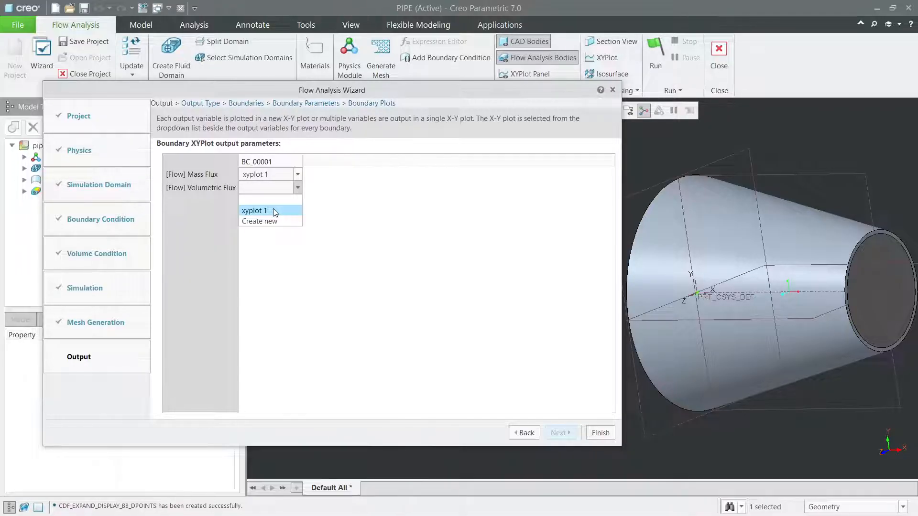
left_click(266, 222)
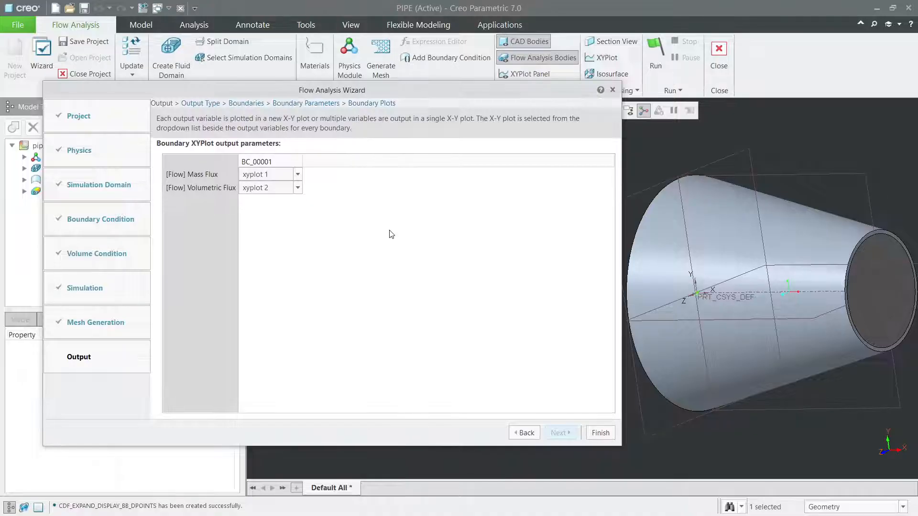
- Finish the flow analysis setup, run the simulation and dismiss the completion notice
left_click(600, 433)
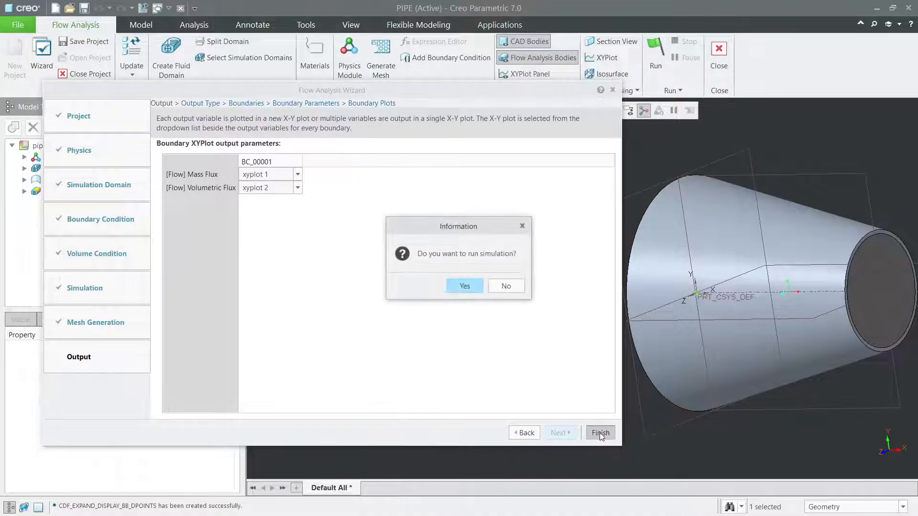
left_click(466, 287)
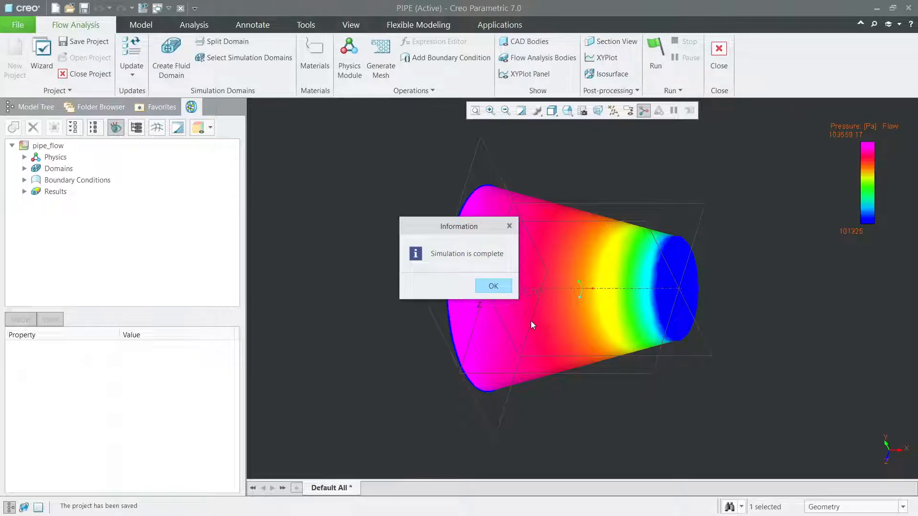
left_click(493, 286)
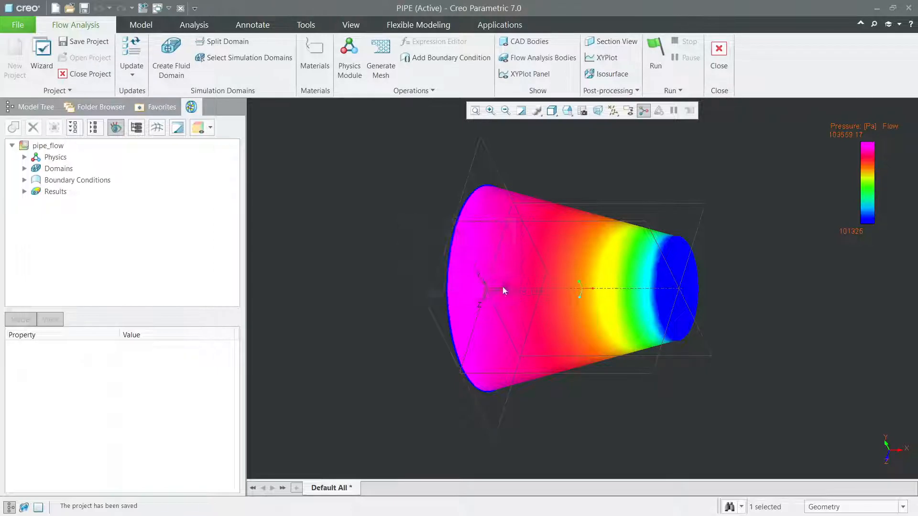
- Examine the pressure contours along the pipe from the large inlet end to the small outlet end
left_click(778, 154)
middle_click_drag(748, 372, 780, 348)
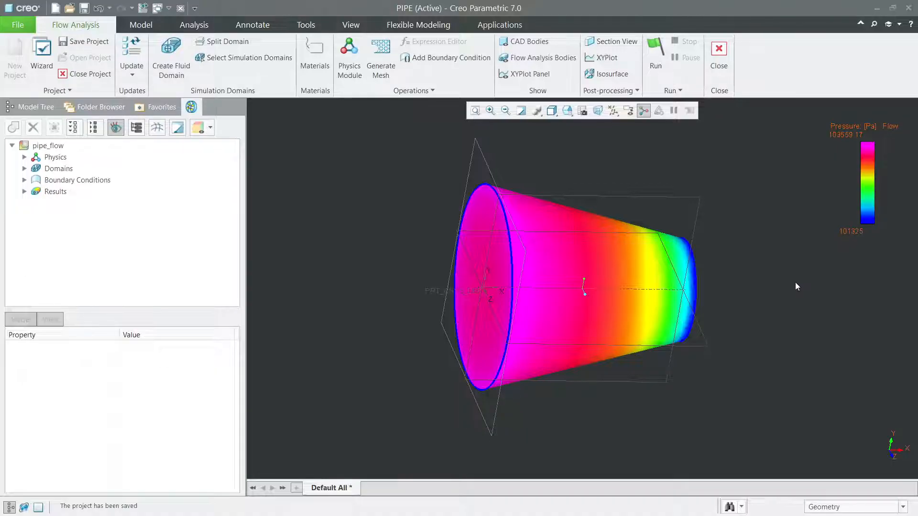
mouse_move(789, 287)
middle_mouse_down()
mouse_move(740, 275)
mouse_move(799, 278)
mouse_move(807, 266)
middle_mouse_up()
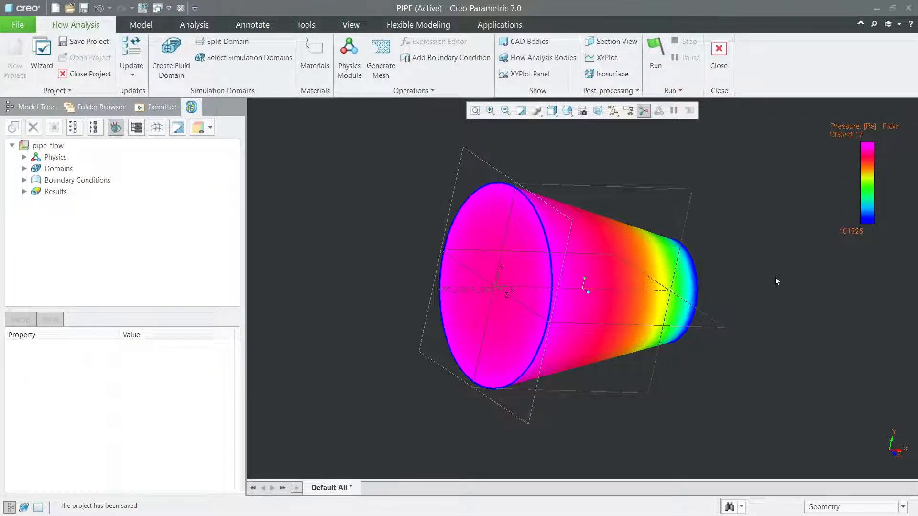
mouse_move(757, 275)
middle_mouse_down()
mouse_move(688, 263)
mouse_move(736, 262)
mouse_move(768, 230)
mouse_move(725, 227)
mouse_move(727, 201)
middle_mouse_up()
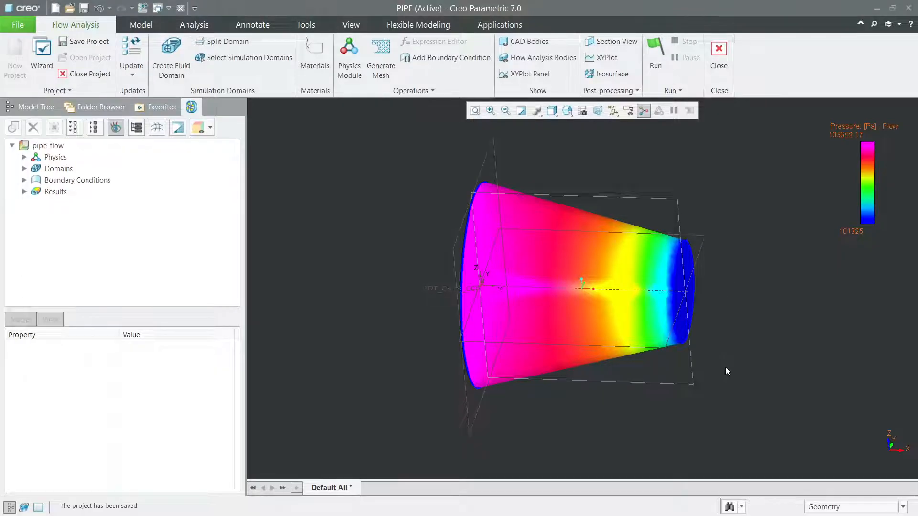
middle_click_drag(731, 359, 678, 197)
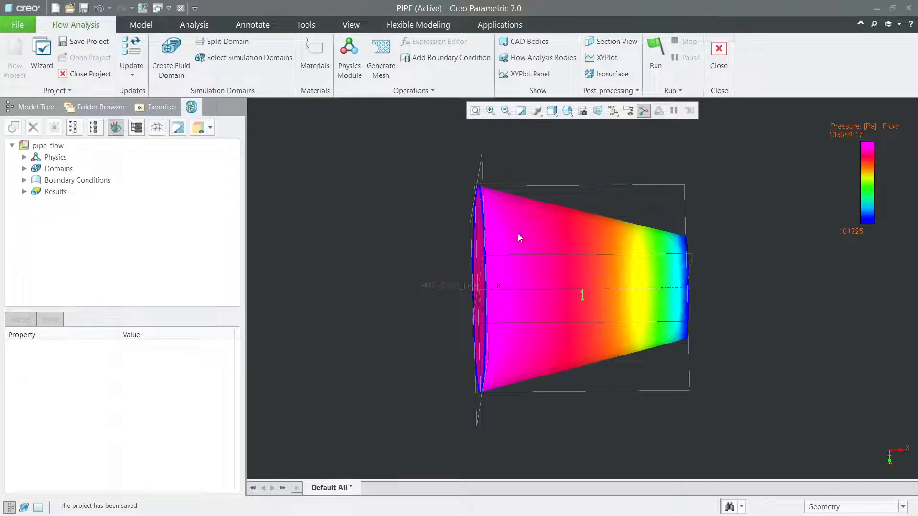
- Look through the Derived Surfaces, Monitoring Points and Streamlines results and review the tasks in the problem statement
left_click(24, 191)
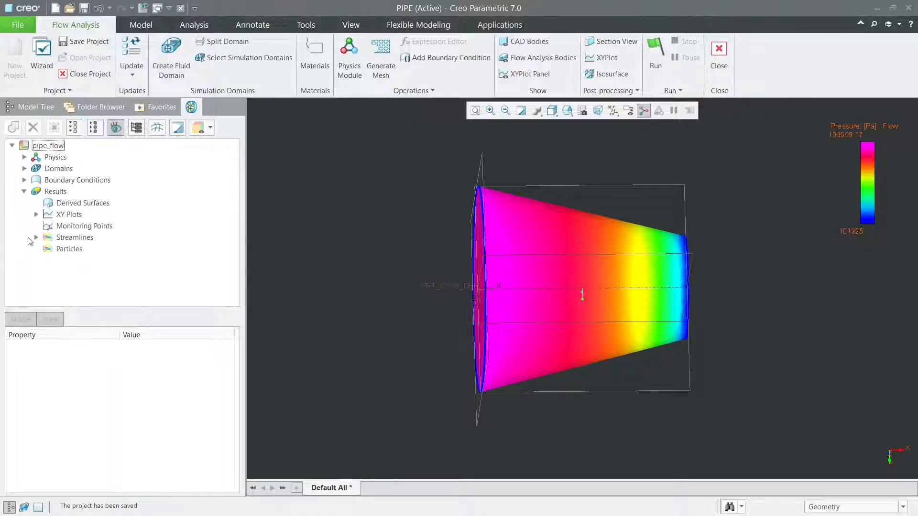
left_click(72, 204)
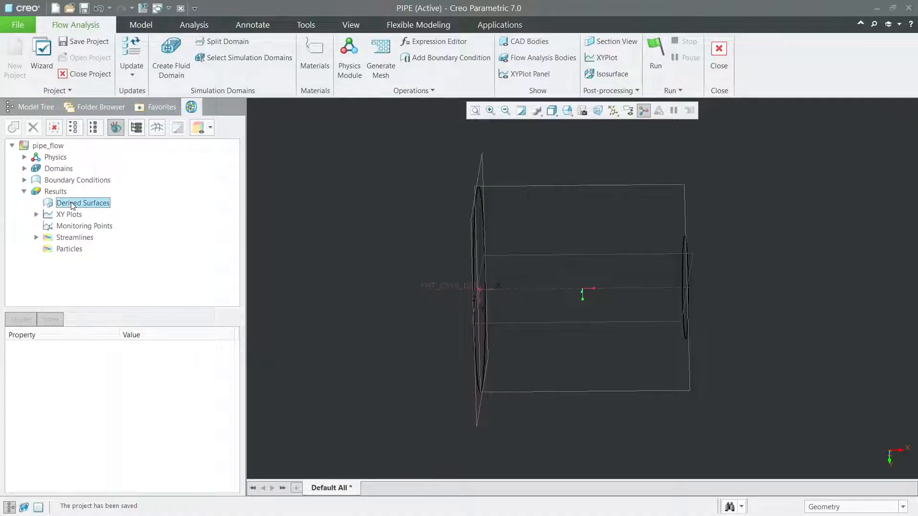
left_click(56, 192)
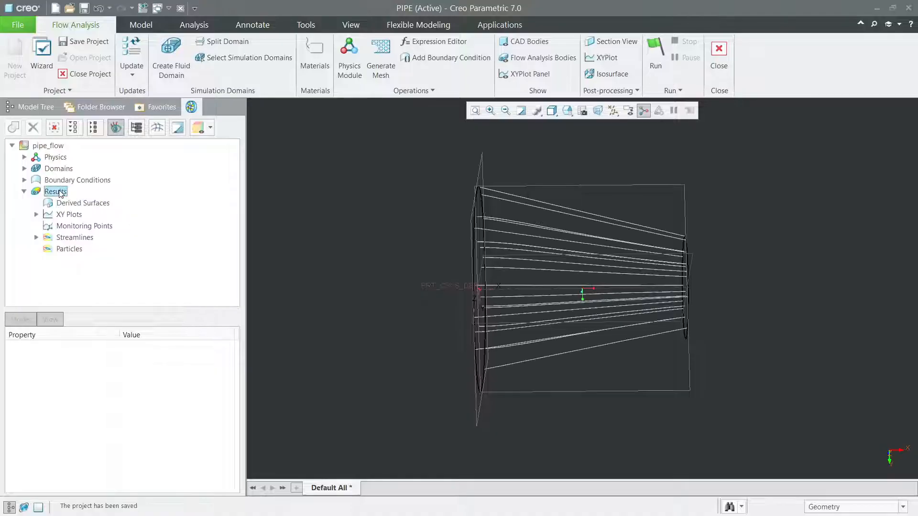
left_click(69, 203)
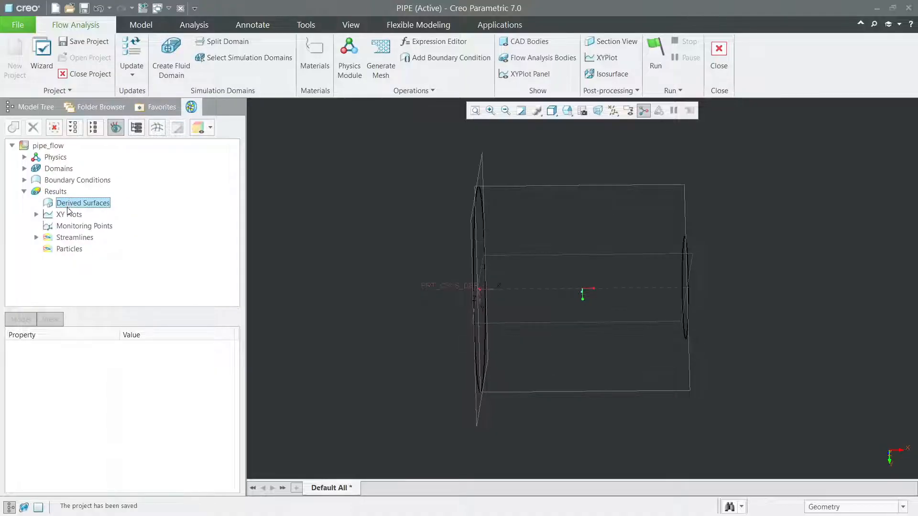
left_click(71, 227)
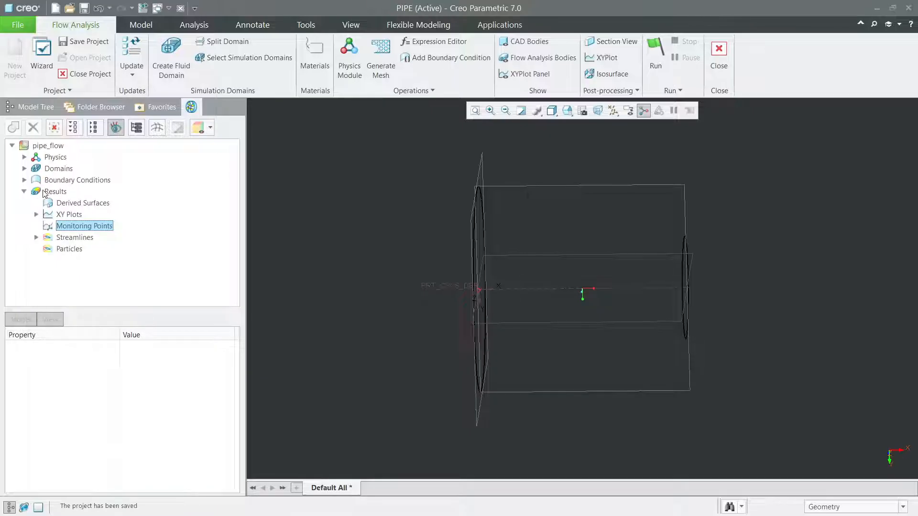
left_click(74, 238)
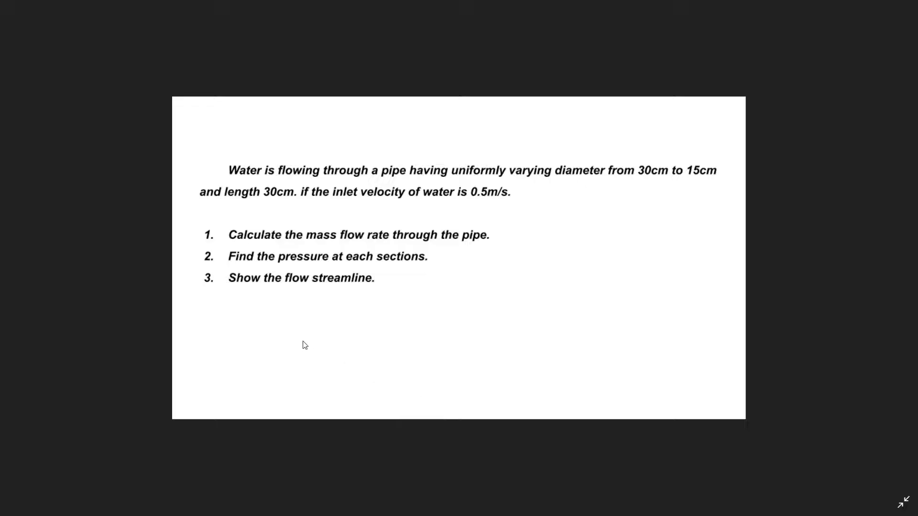
key("alt+Tab")
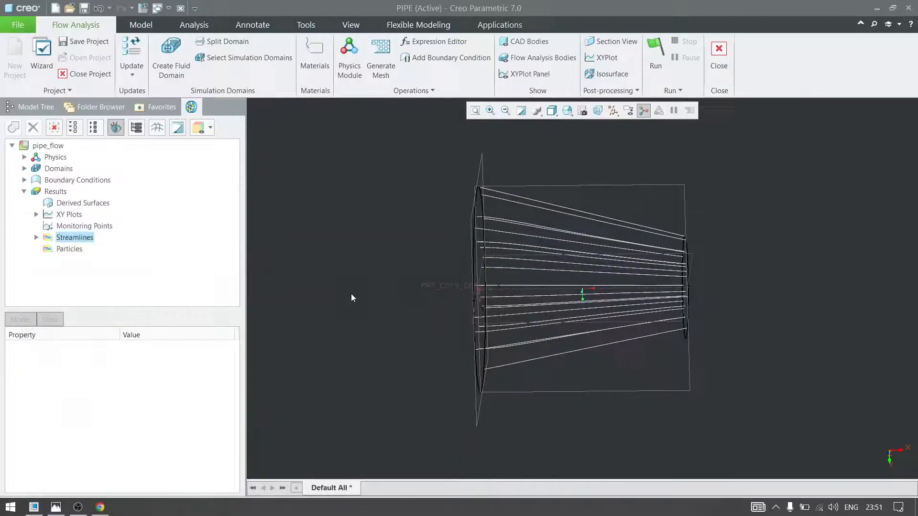
- Select the Streamline result under Streamlines and set its Animation Time Size to 0.01
left_click(36, 237)
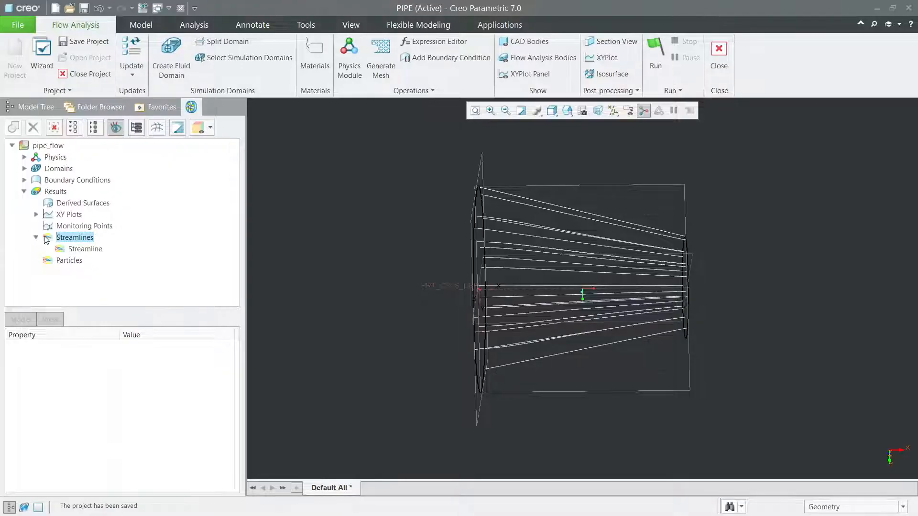
left_click(85, 249)
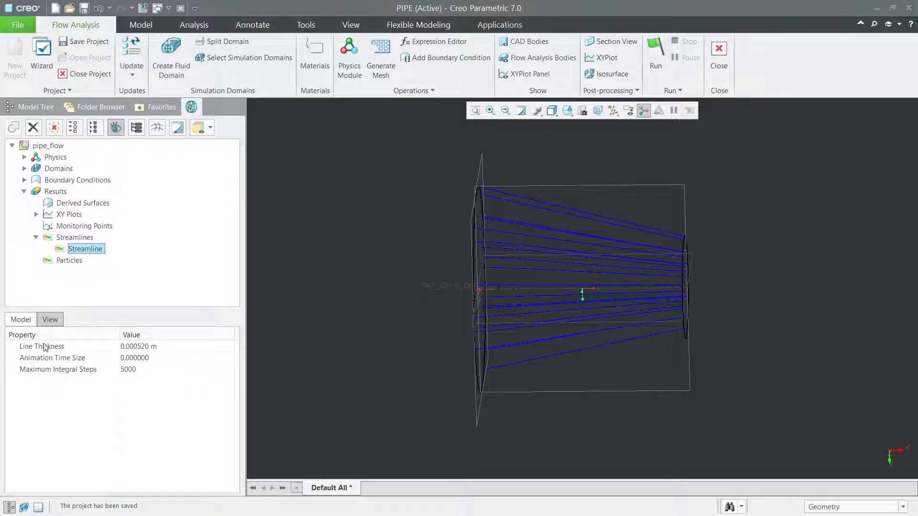
mouse_move(529, 337)
middle_mouse_down()
mouse_move(548, 308)
mouse_move(608, 317)
mouse_move(593, 319)
middle_mouse_up()
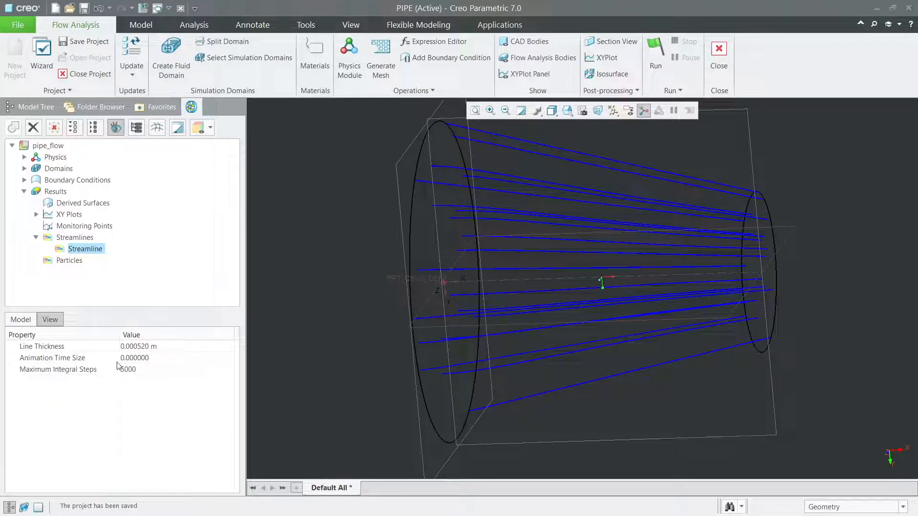
left_click(135, 358)
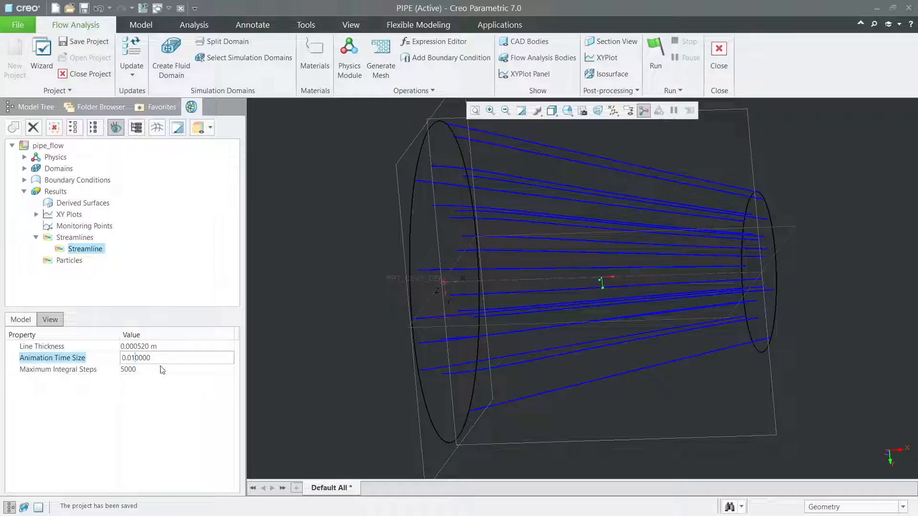
key("Return")
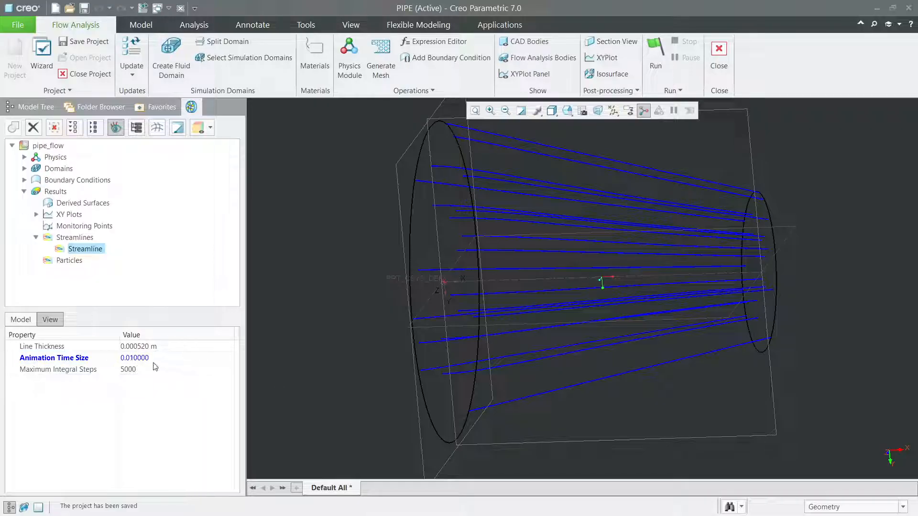
- Color the streamlines by the flow variable Velocity Magnitude in m/s and view them along the pipe
left_click(51, 321)
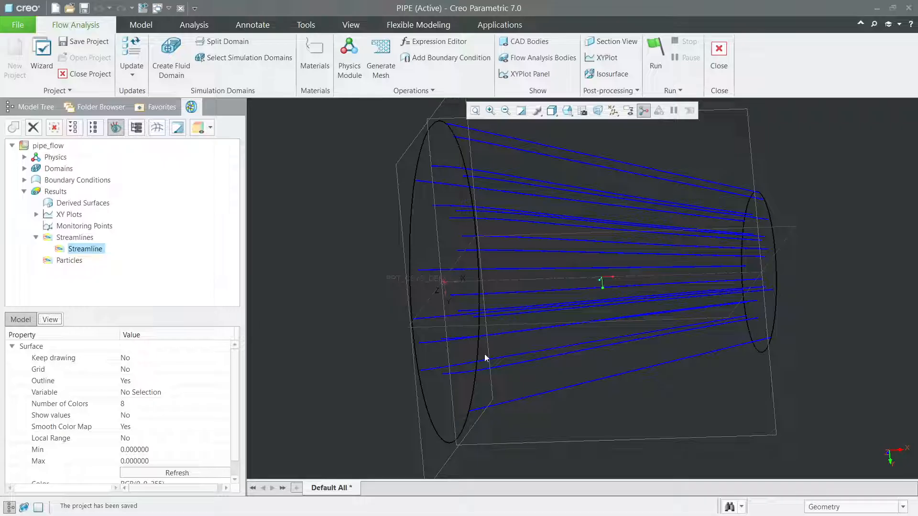
scroll(706, 321, "up", 2)
middle_click_drag(705, 323, 739, 337)
scroll(430, 354, "down", 1)
scroll(546, 387, "up", 1)
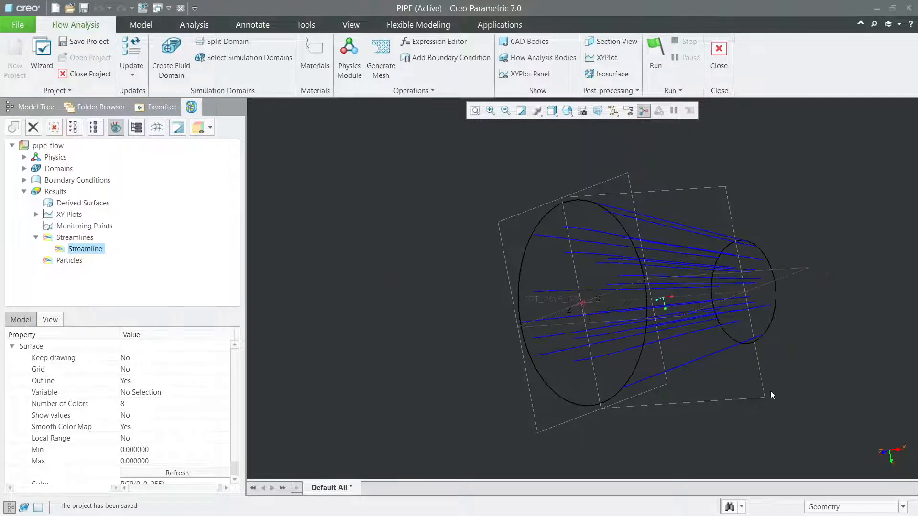
key("Caps_Lock")
key("Caps_Lock")
middle_click_drag(841, 366, 773, 367, "shift")
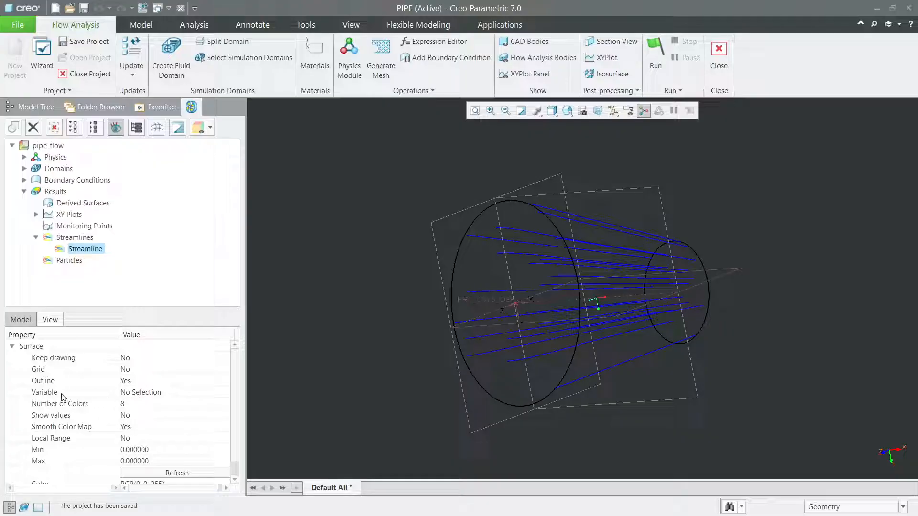
left_click(151, 393)
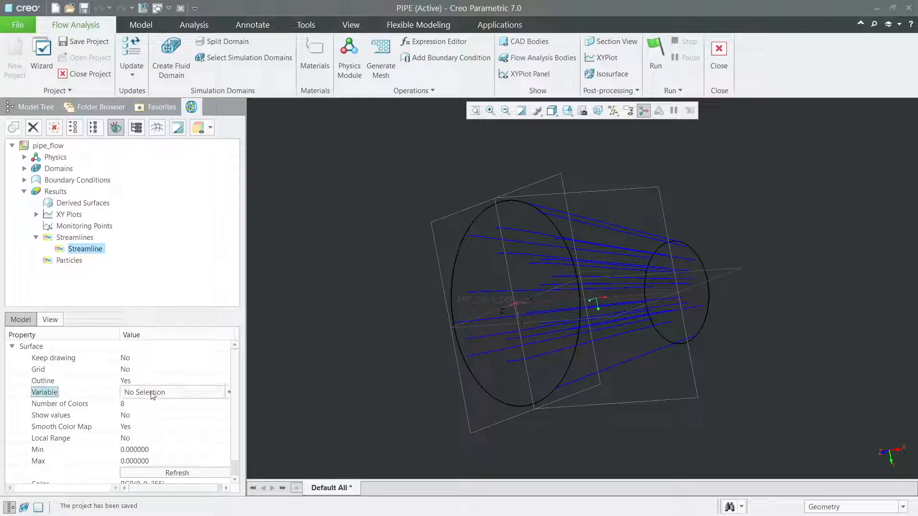
left_click(185, 394)
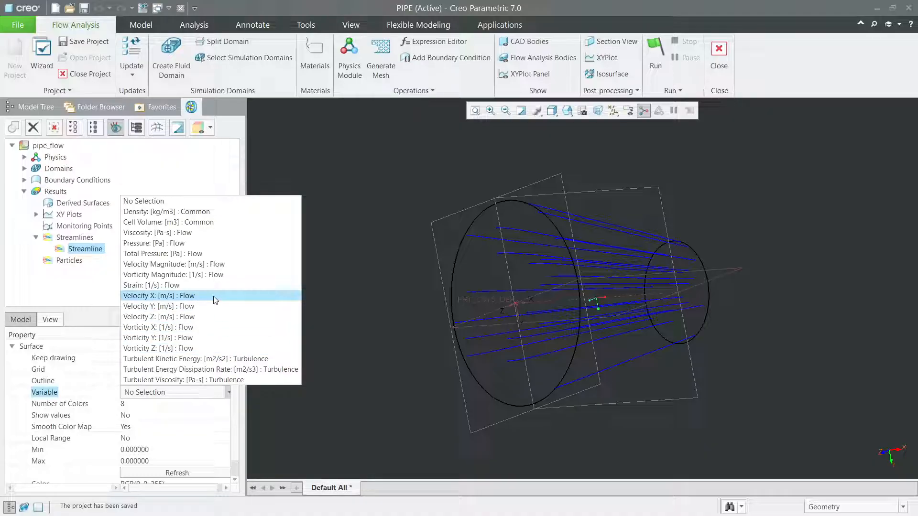
left_click(177, 265)
mouse_move(563, 295)
middle_mouse_down()
mouse_move(767, 329)
mouse_move(721, 377)
mouse_move(707, 379)
mouse_move(699, 365)
mouse_move(696, 381)
mouse_move(662, 390)
middle_mouse_up()
scroll(661, 385, "down", 2)
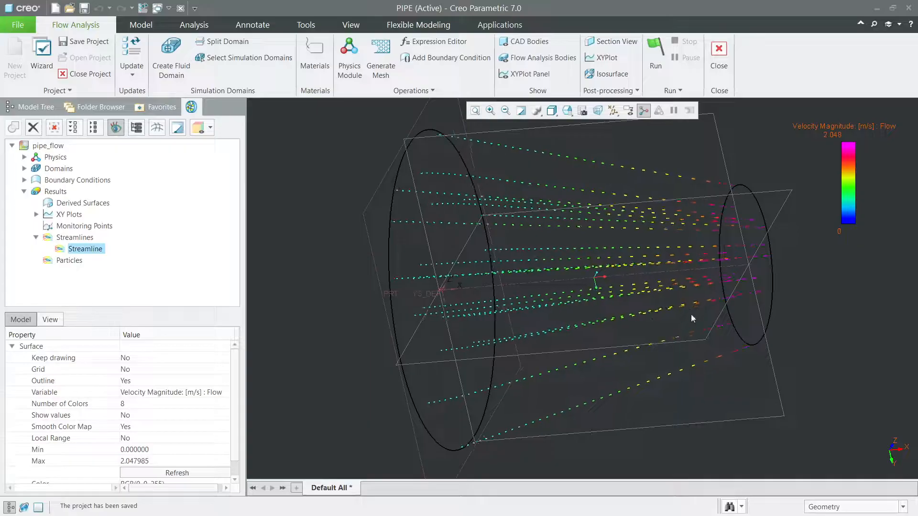
mouse_move(692, 311)
middle_mouse_down()
mouse_move(708, 313)
mouse_move(721, 298)
mouse_move(492, 239)
middle_mouse_up()
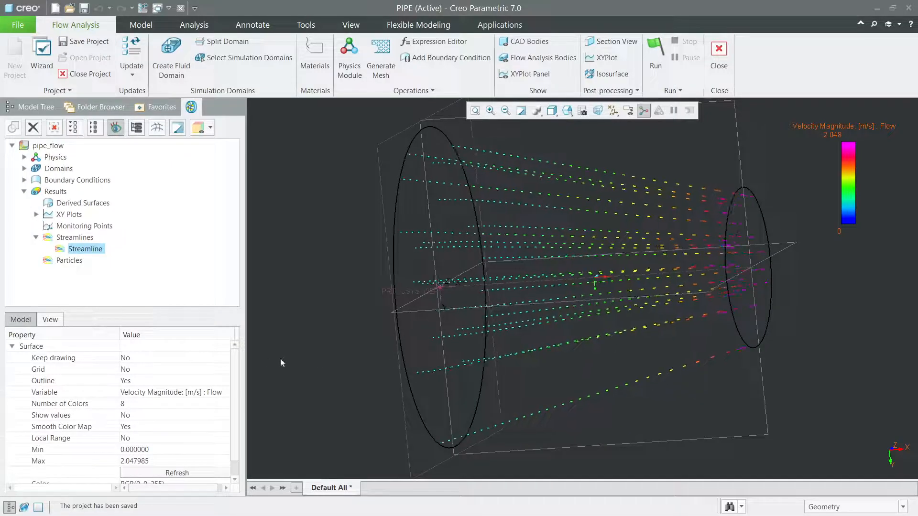
- Enlarge the streamline's property list and set Show values to Yes for the velocity color legend
scroll(235, 392, "down", 2)
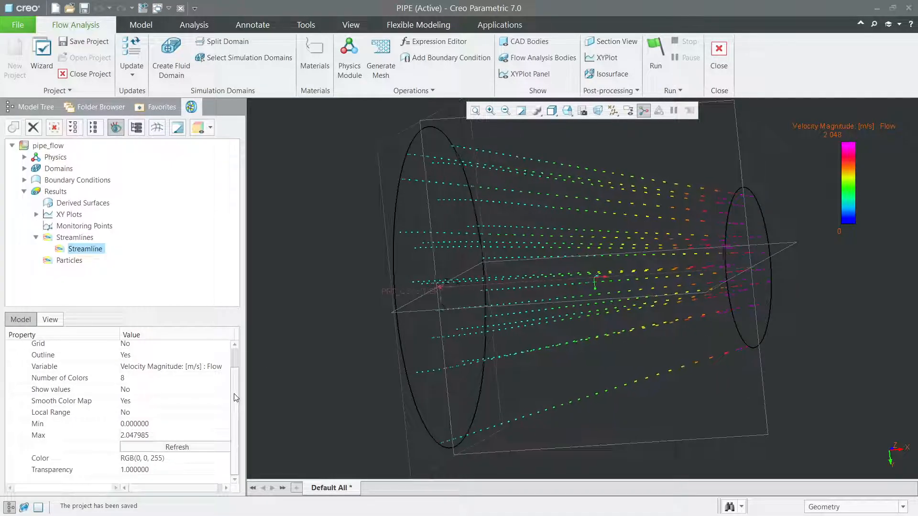
scroll(234, 394, "up", 1)
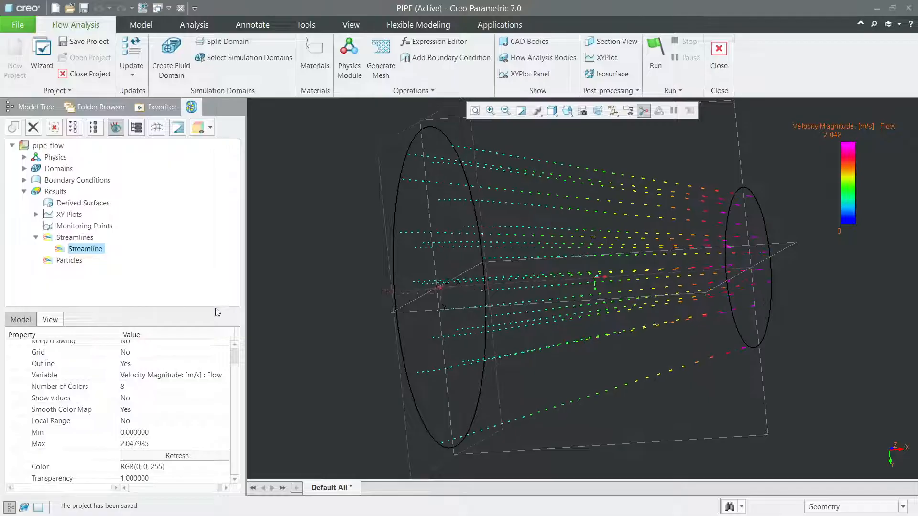
left_click_drag(218, 311, 212, 288)
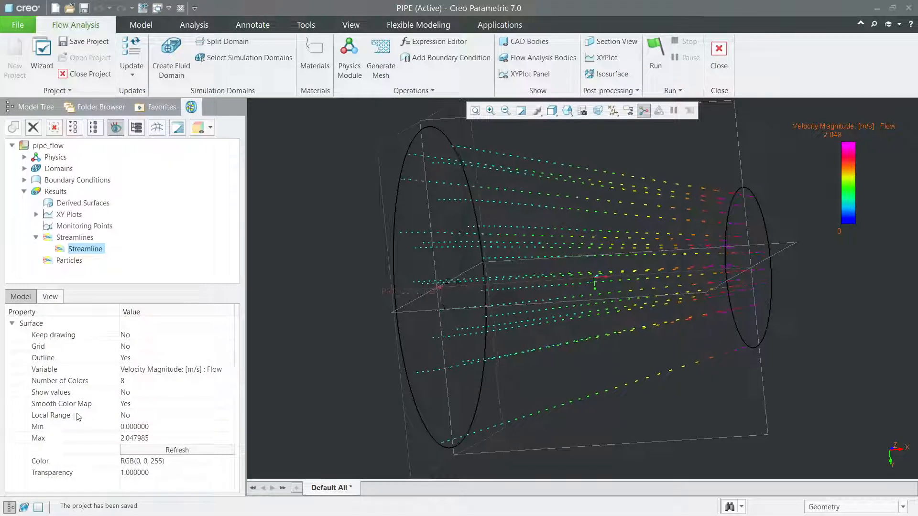
left_click(61, 394)
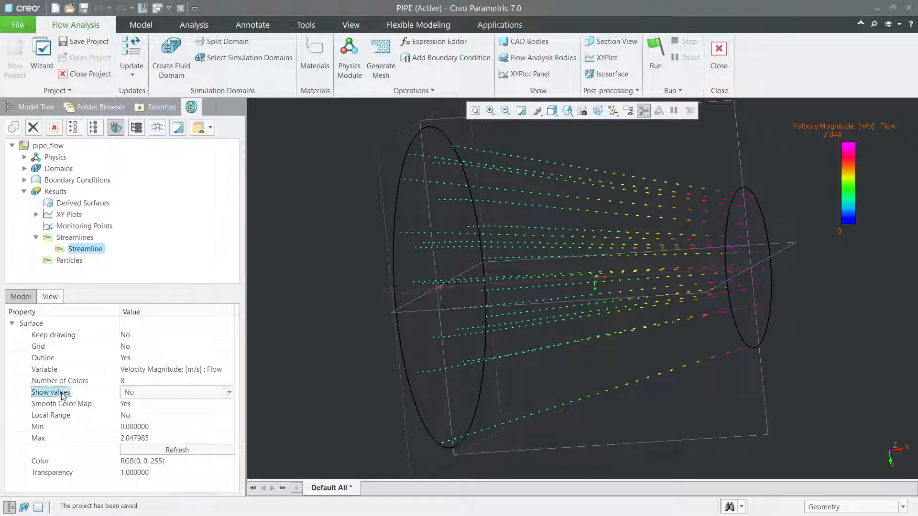
left_click(144, 394)
left_click(139, 405)
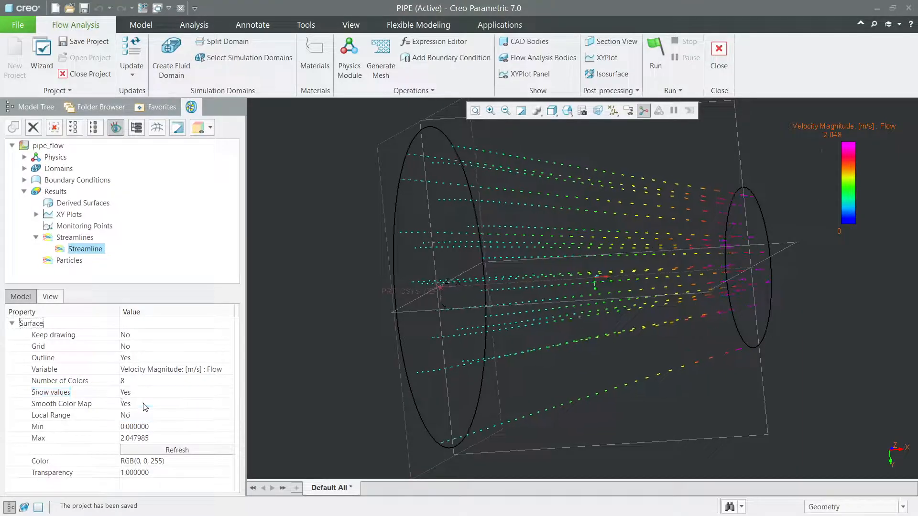
middle_click_drag(836, 316, 856, 269)
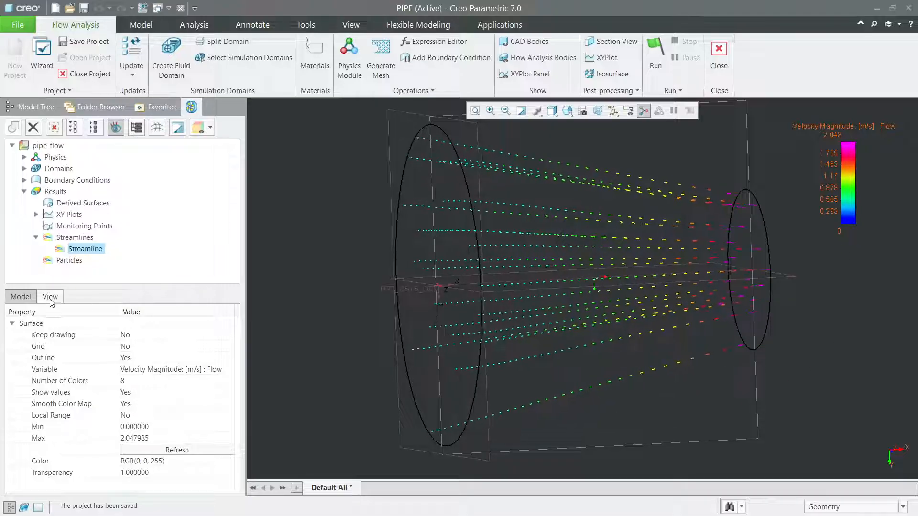
- Set the streamline's Animation Time Size to 0.015 and inspect the moving dashes inside the pipe
left_click(26, 296)
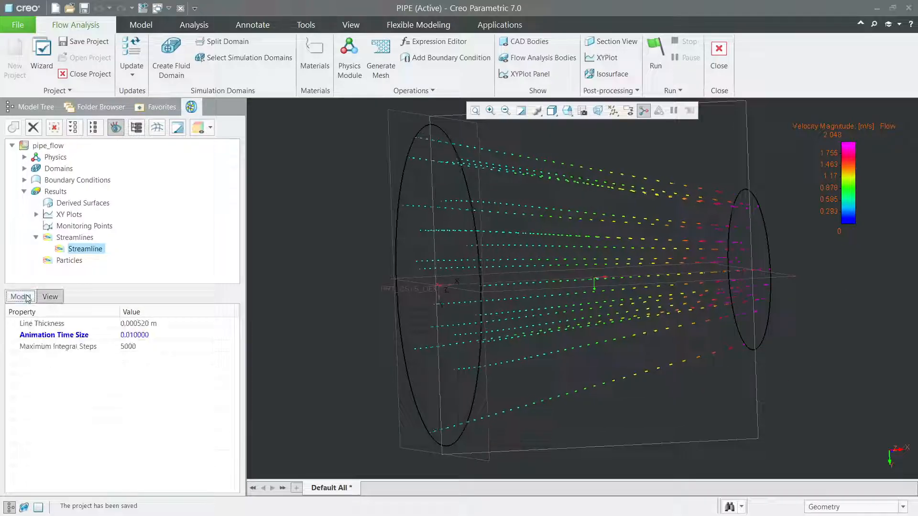
left_click(135, 336)
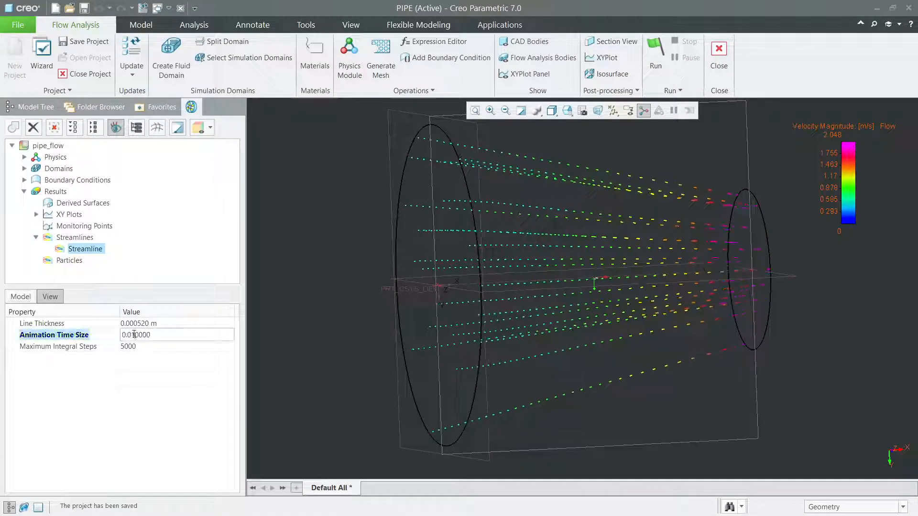
type("5")
left_click(307, 333)
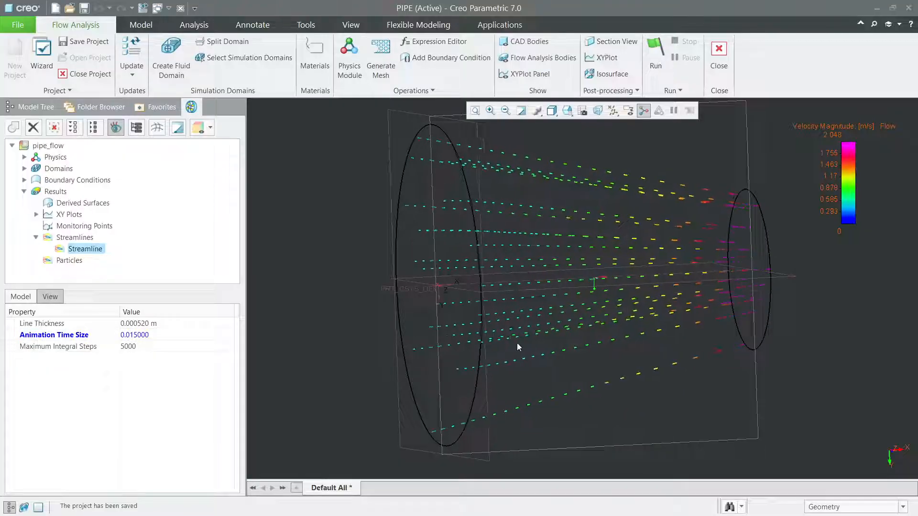
scroll(522, 334, "up", 4)
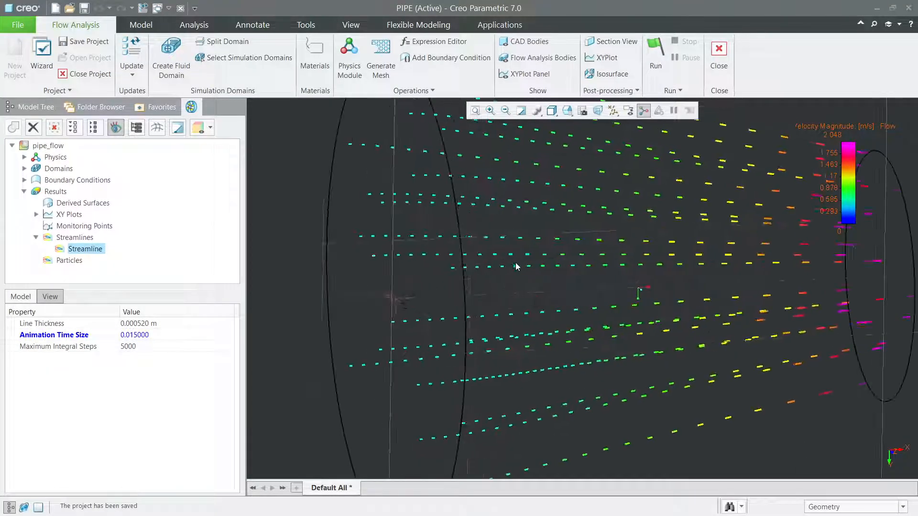
scroll(497, 276, "down", 3)
- Set the streamline's Animation Time Size to 0.025
left_click(135, 335)
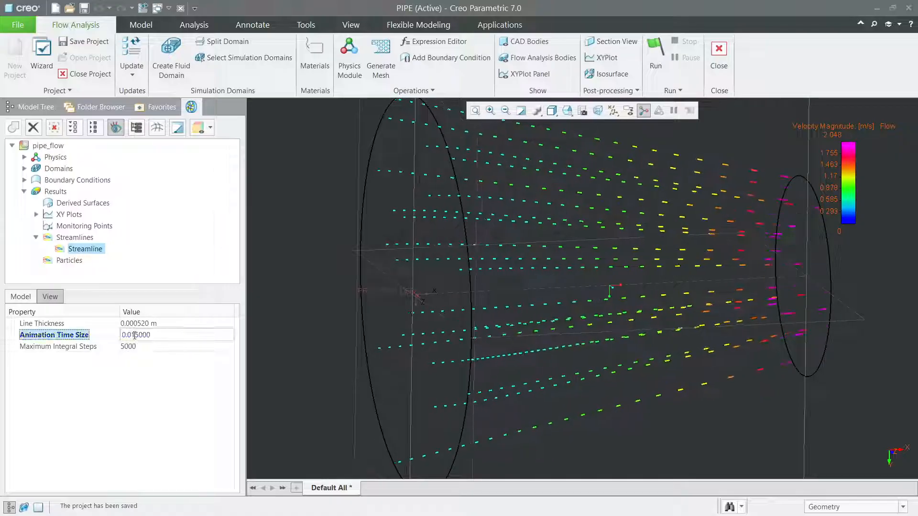
key("BackSpace")
type("2")
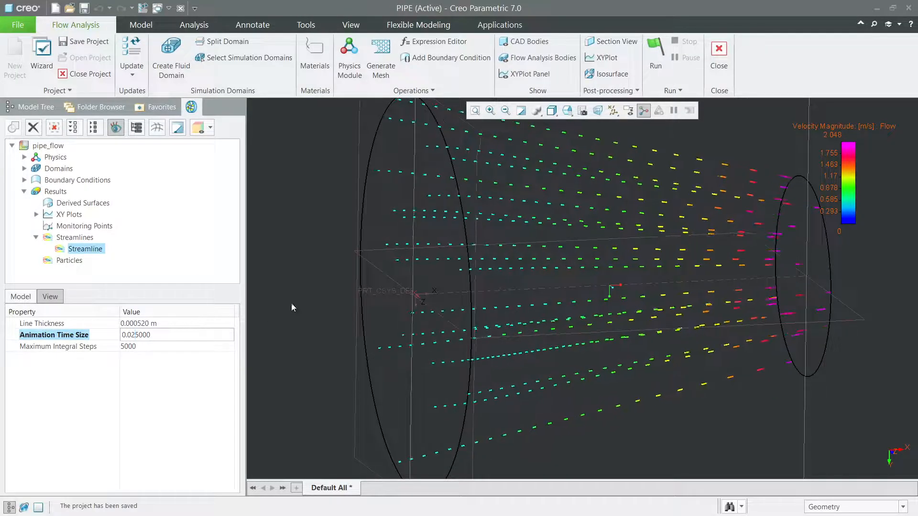
left_click(305, 299)
- Set the streamline's Animation Time Size to 0.045 and view the flow from the side of the pipe
left_click(133, 335)
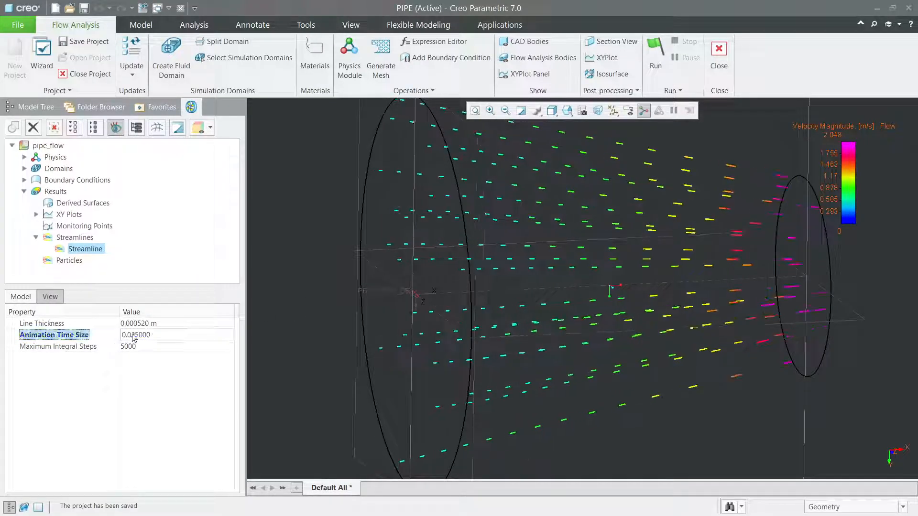
key("BackSpace")
type("4")
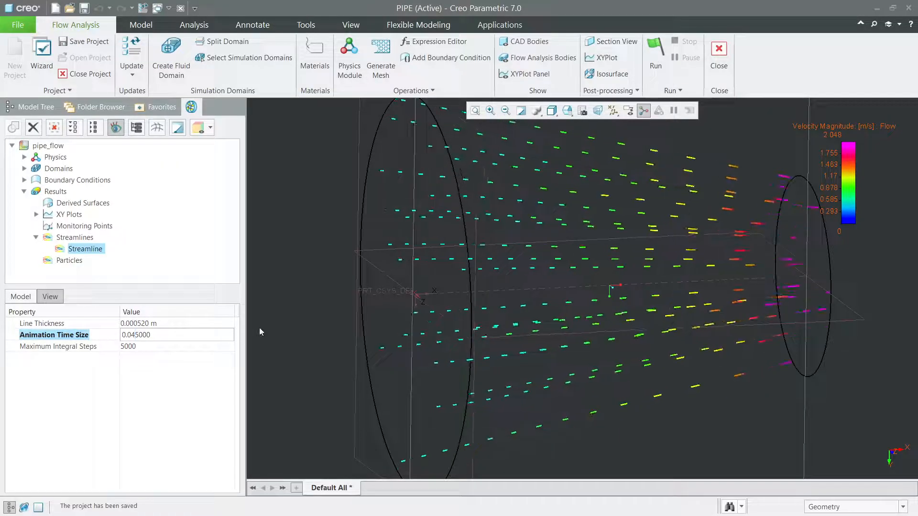
left_click(328, 322)
middle_click_drag(584, 312, 824, 381)
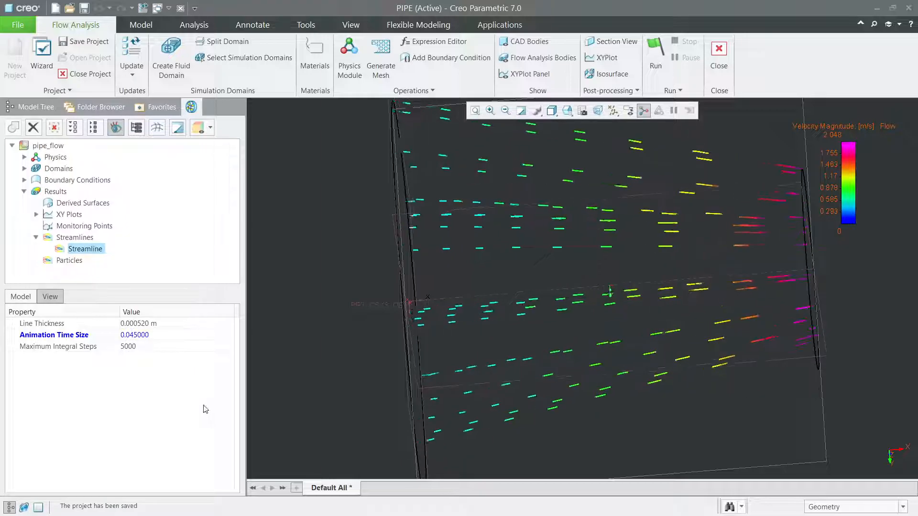
- Set the streamline's Line Thickness to 0.001520 m and inspect the thicker dashes along the whole pipe
left_click(137, 324)
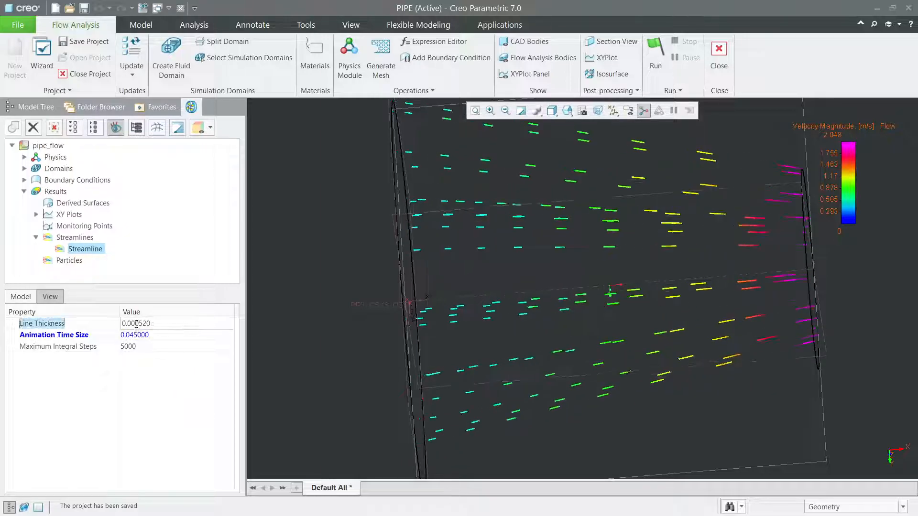
key("BackSpace")
type("1")
key("Return")
scroll(512, 407, "up", 3)
middle_click_drag(511, 406, 598, 423)
middle_click_drag(775, 400, 807, 358)
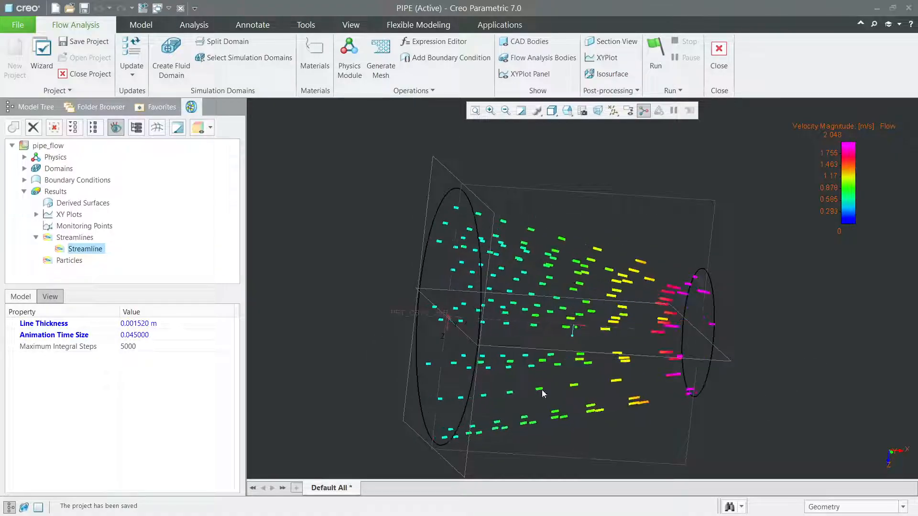
- Switch to the problem statement to check the required results, and return to Creo to view the streamlines
key("alt+Tab")
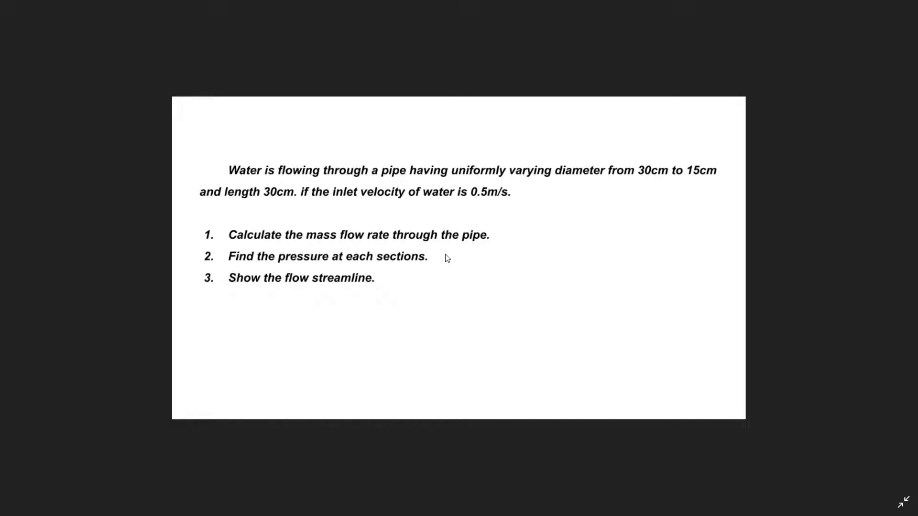
key("alt+Tab")
middle_click_drag(785, 374, 751, 300)
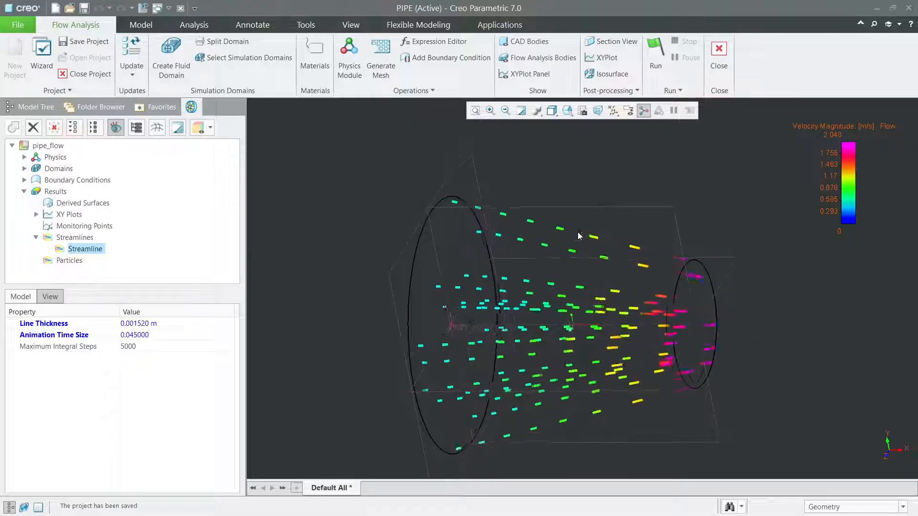
- Examine the Residual, mass flux and volumetric flux curves in the XYPlot Panel, close it and view the pipe from the side
left_click(536, 76)
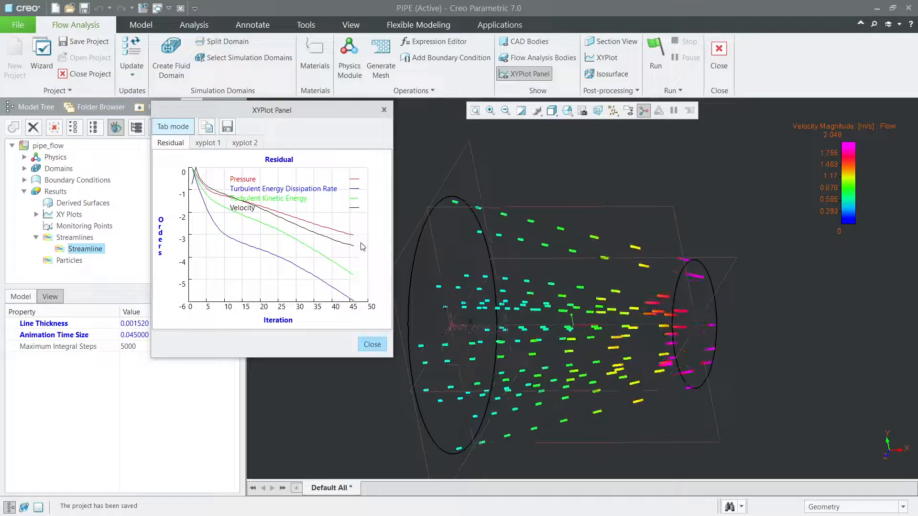
left_click(208, 143)
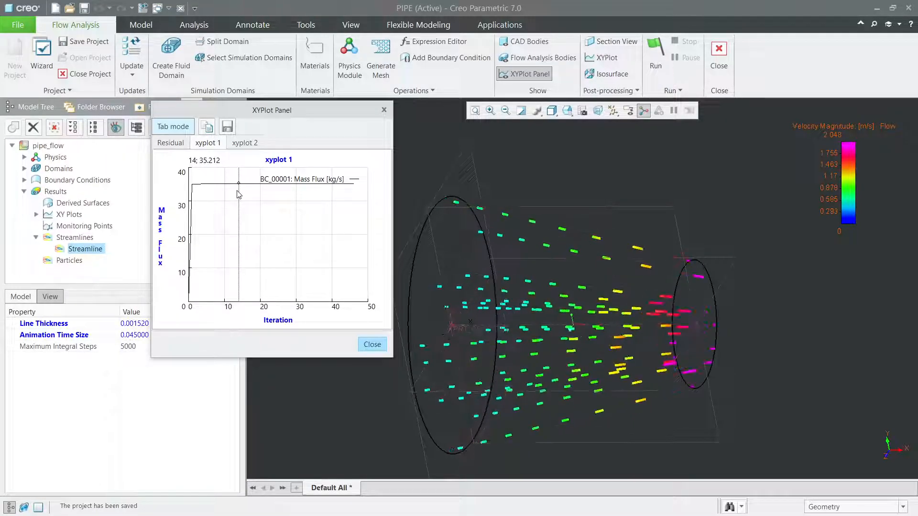
left_click(244, 143)
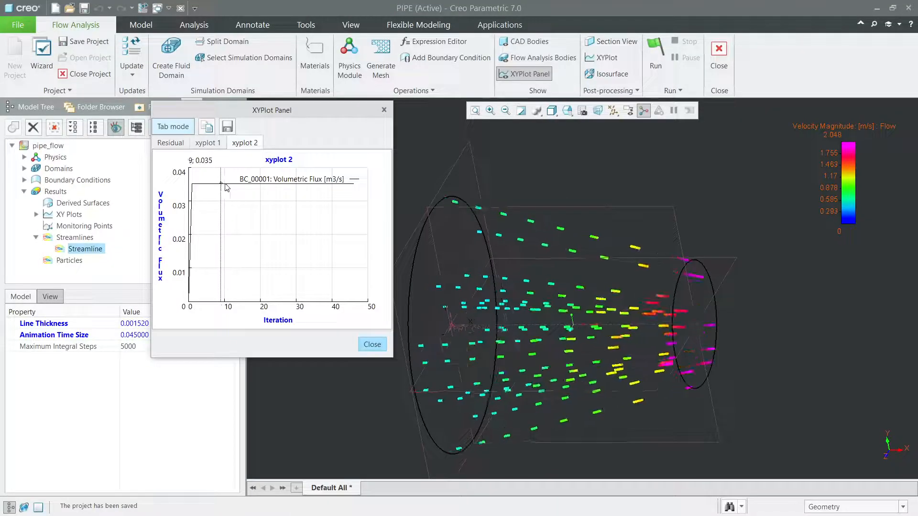
left_click(372, 344)
mouse_move(449, 335)
middle_mouse_down()
mouse_move(466, 326)
mouse_move(463, 306)
middle_mouse_up()
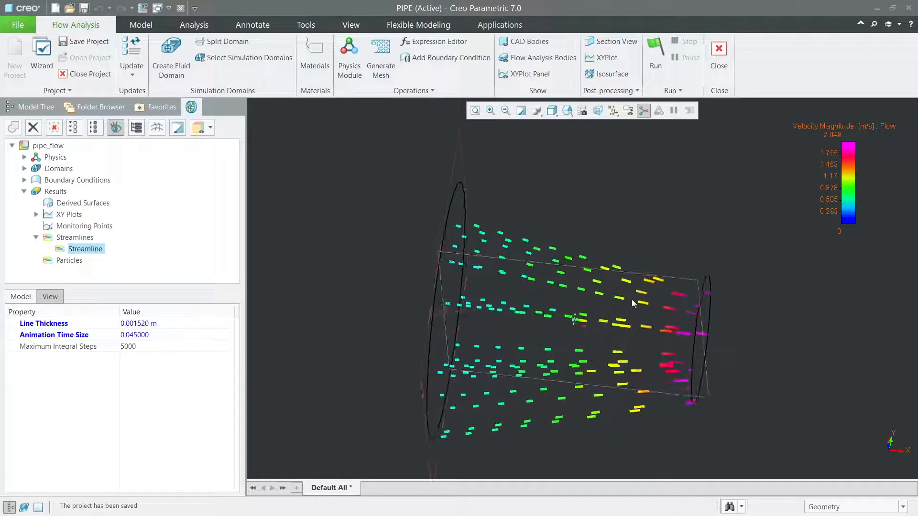
key("alt+Tab")
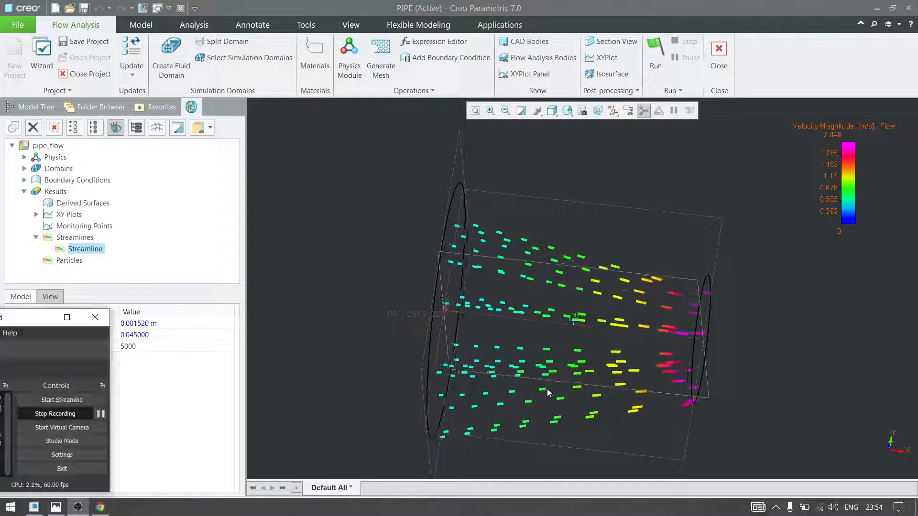